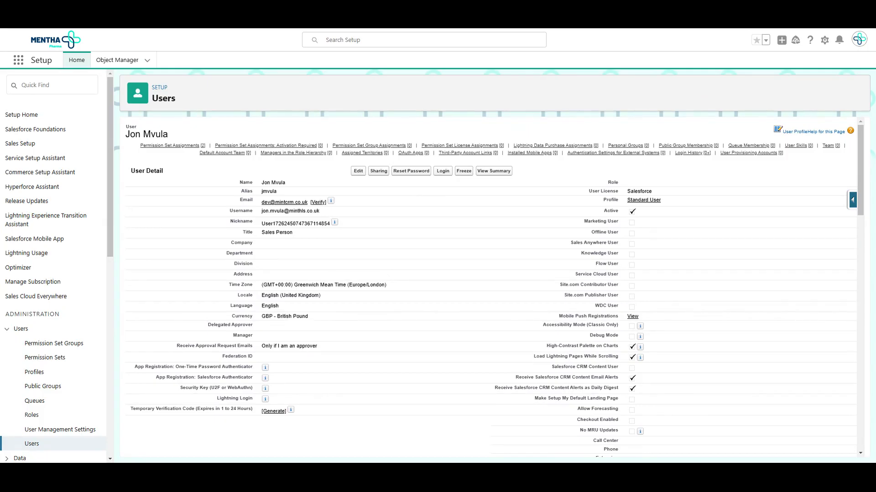
- Log in as the sales person from their user record and show the My Leads list view
click(443, 171)
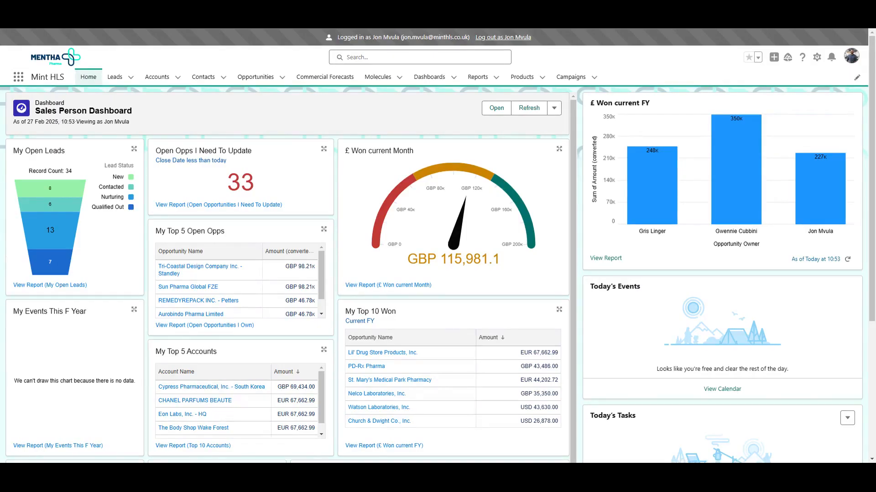
click(119, 81)
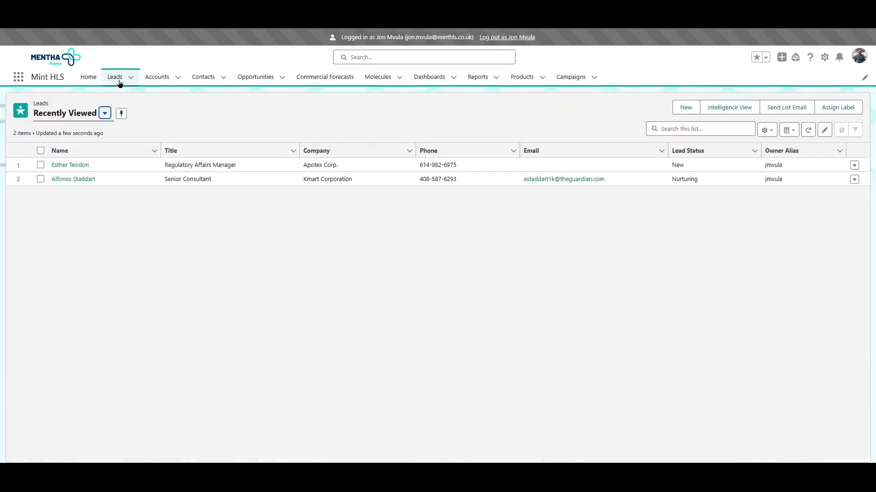
click(105, 112)
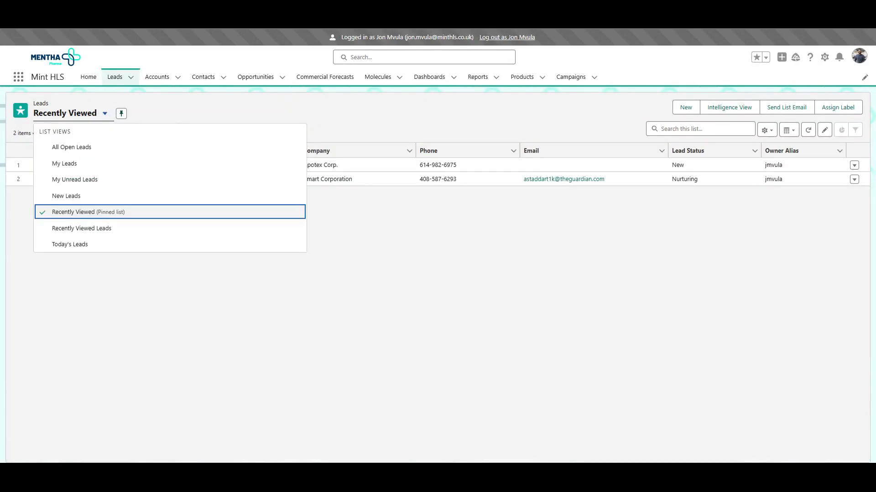
click(94, 164)
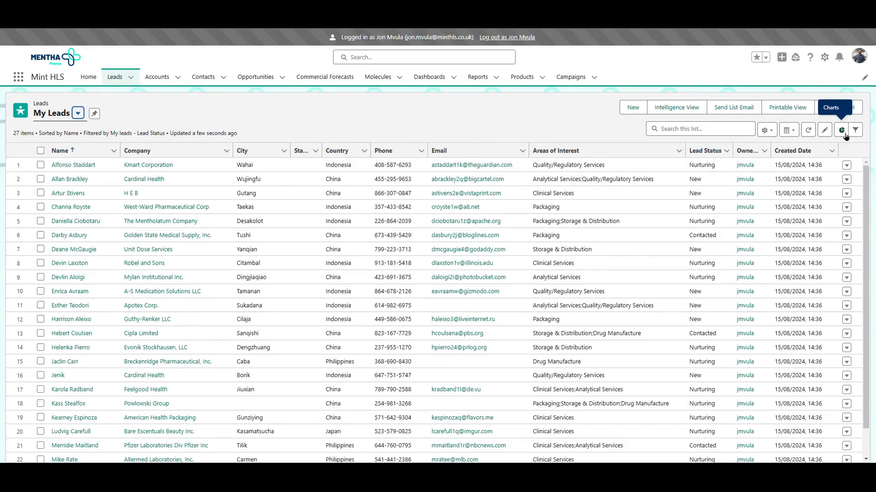
- Display the My Leads list as a Kanban board
click(789, 131)
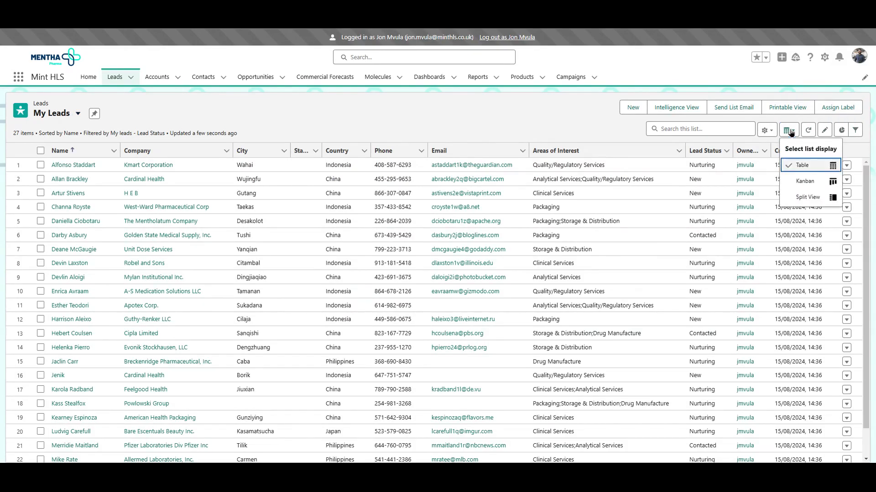
click(792, 181)
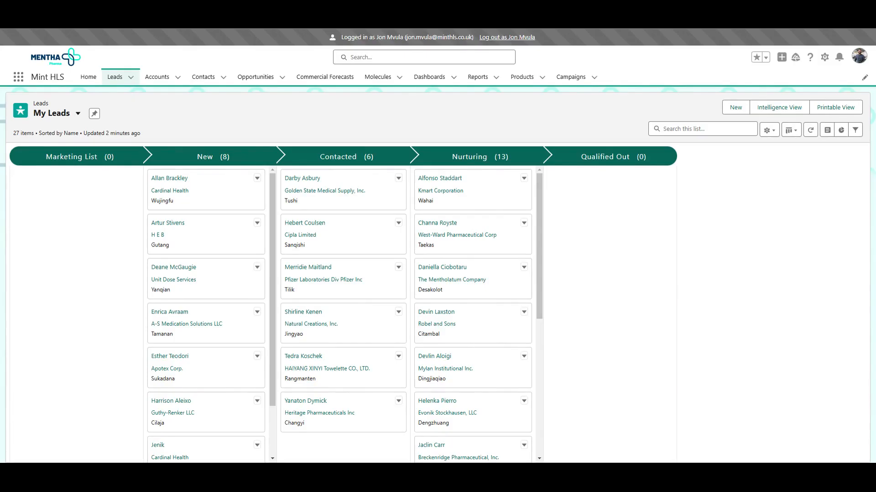
- Start a new lead with the salutation Mr. and enter the lead's first and last name
click(732, 110)
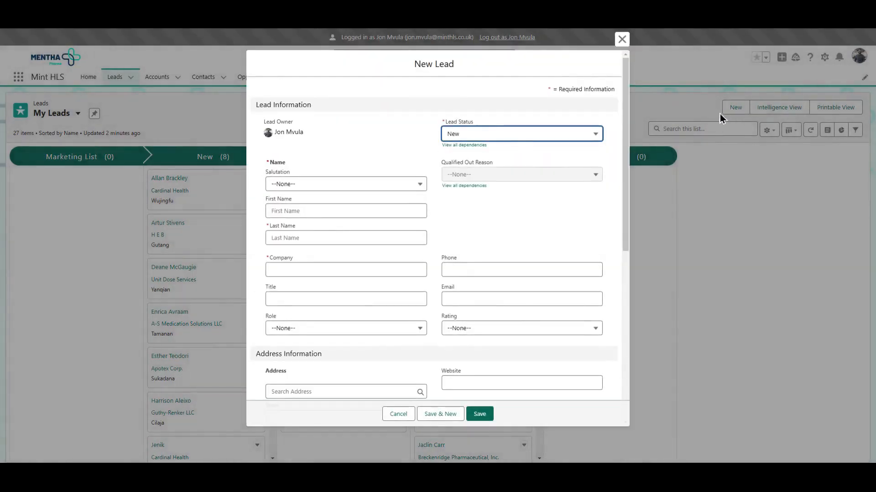
click(423, 191)
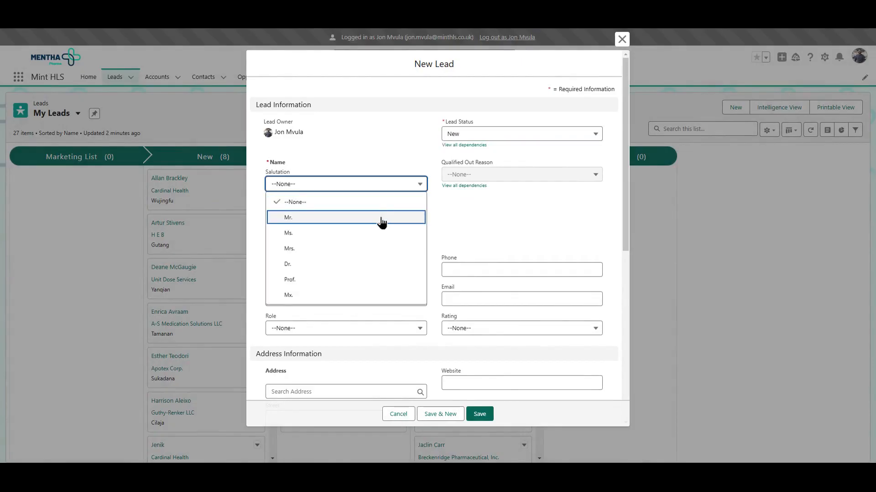
click(381, 220)
click(361, 212)
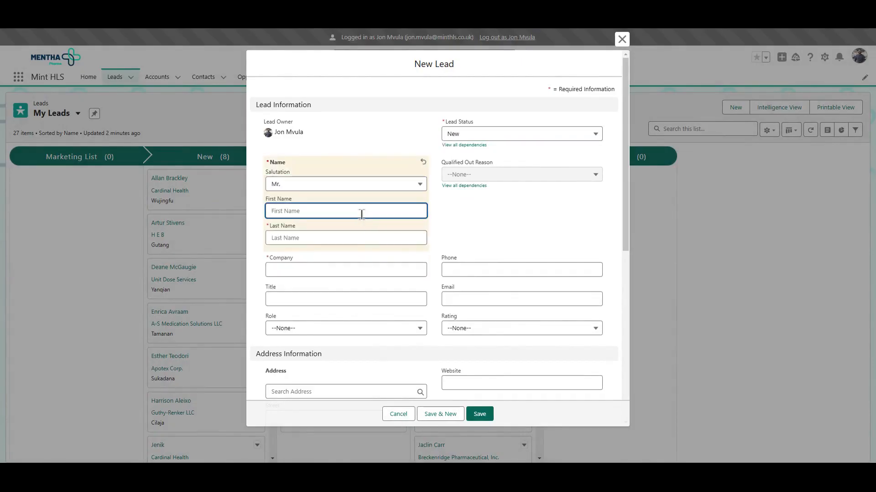
text(Charlie)
click(328, 235)
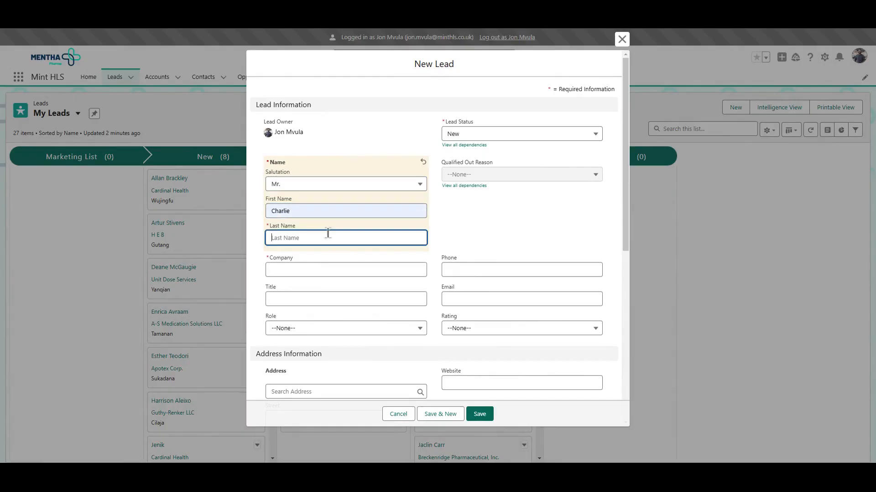
text(Jones)
- Set the lead's company to ABC Healthcare and title to Buyer, and fill in the lead's email address
click(299, 270)
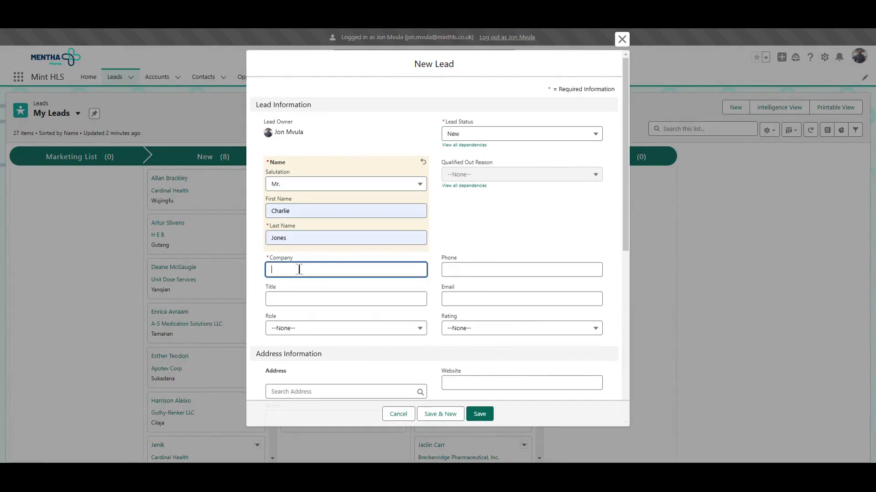
text(ABC Healthcare)
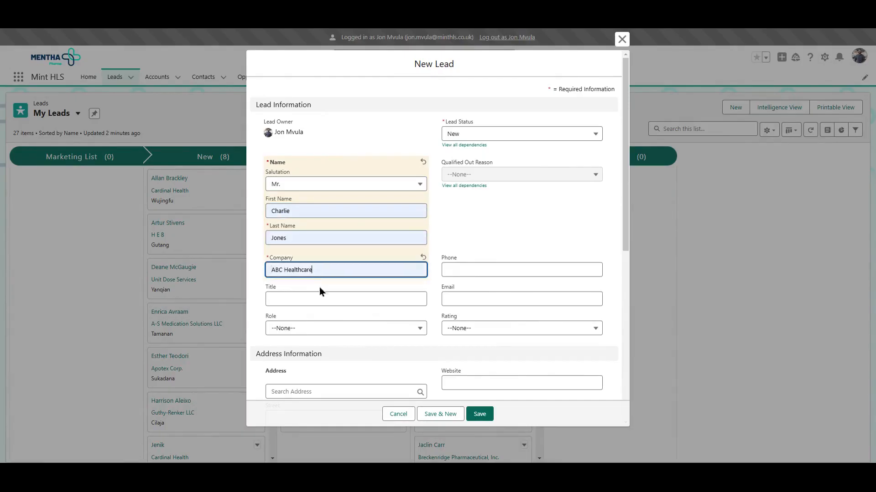
click(310, 301)
text(Buyer)
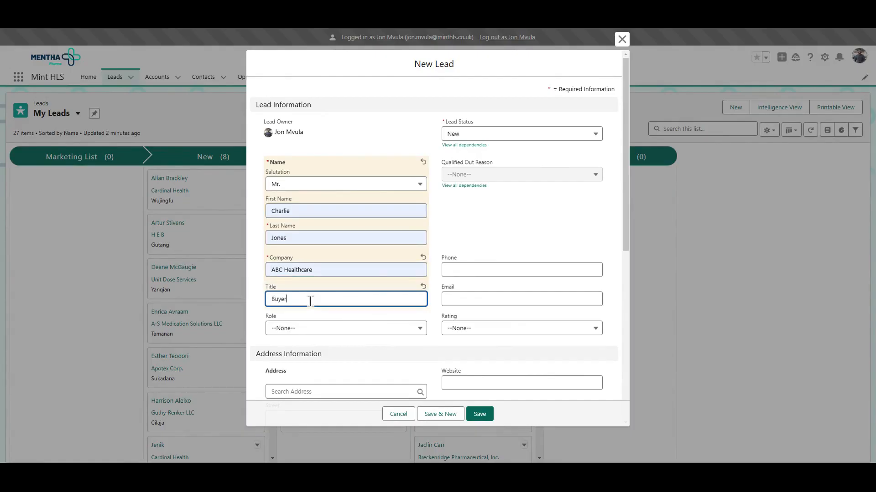
click(450, 299)
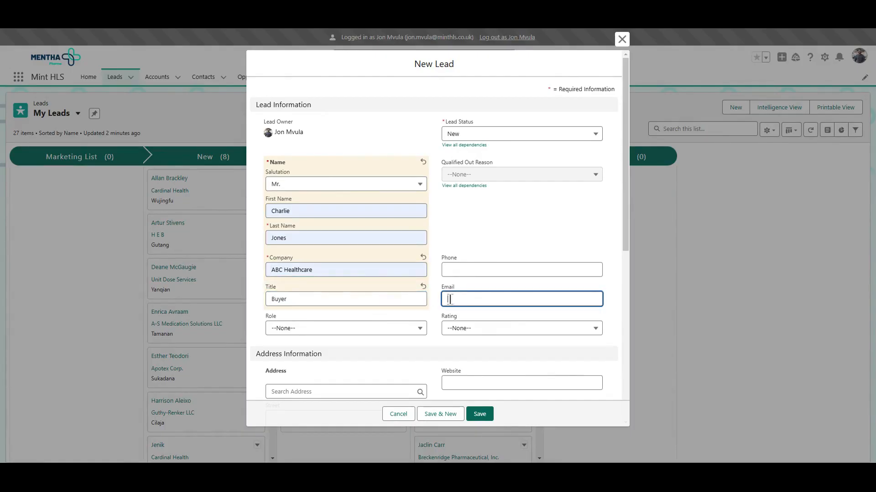
click(485, 320)
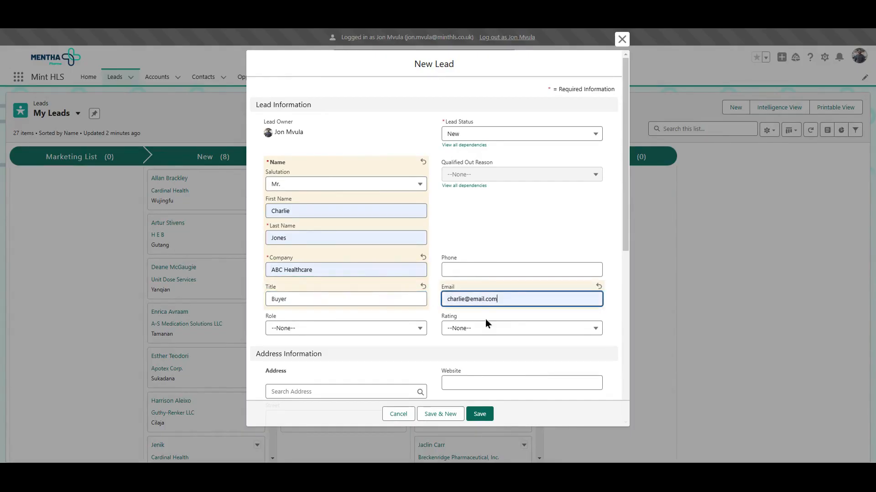
- Set the lead's role to Buyer and rating to Warm
click(401, 328)
click(343, 359)
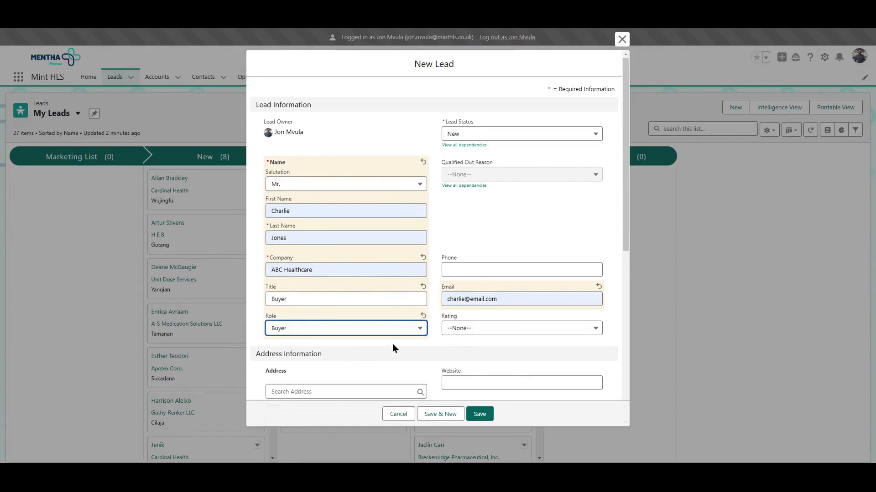
click(447, 329)
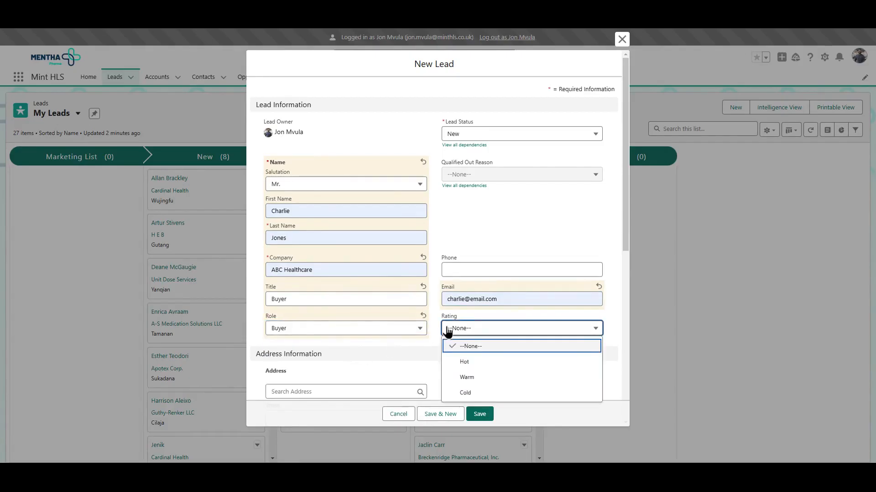
click(477, 378)
- Set the lead source to Trade Show in the lead's additional information
scroll(414, 354, down, 2)
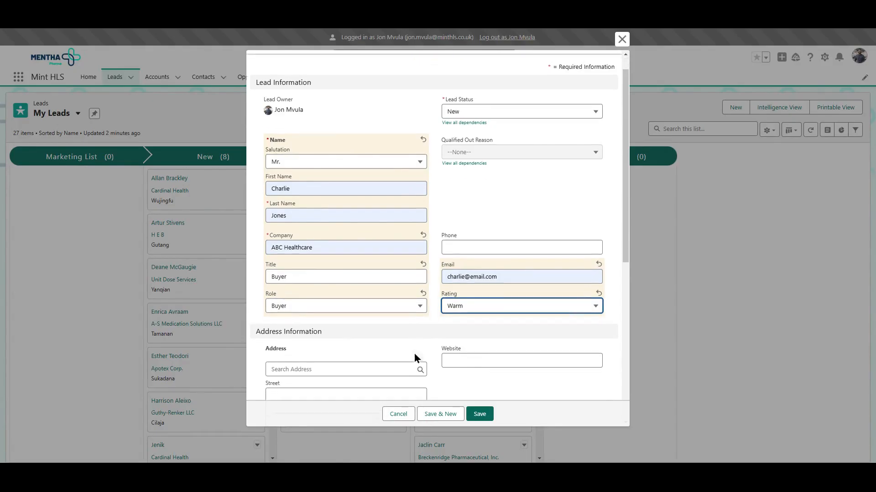
scroll(414, 354, down, 2)
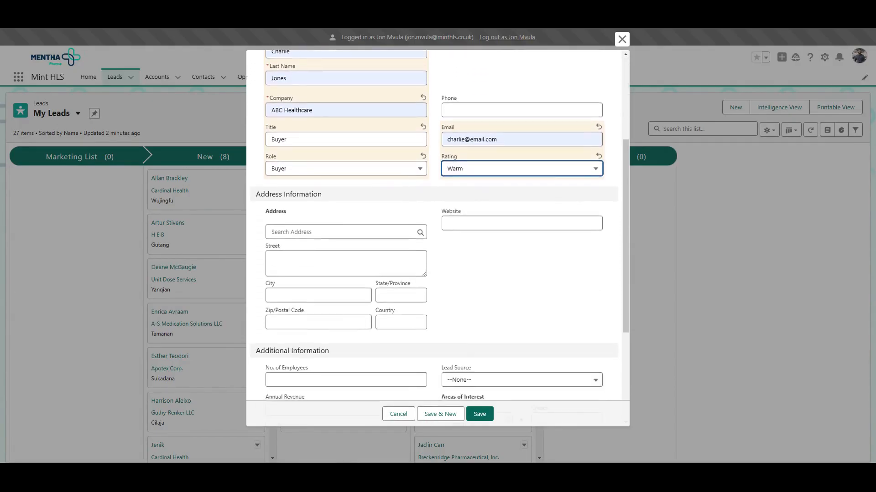
scroll(355, 325, down, 2)
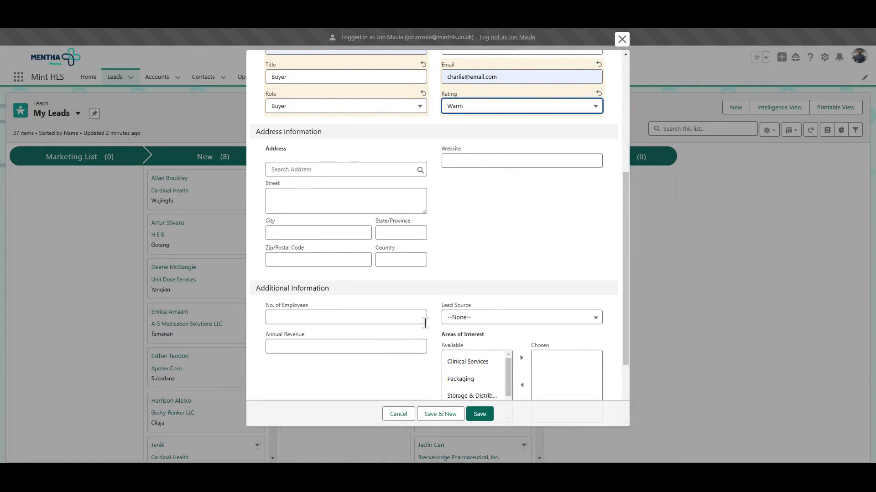
scroll(437, 327, down, 1)
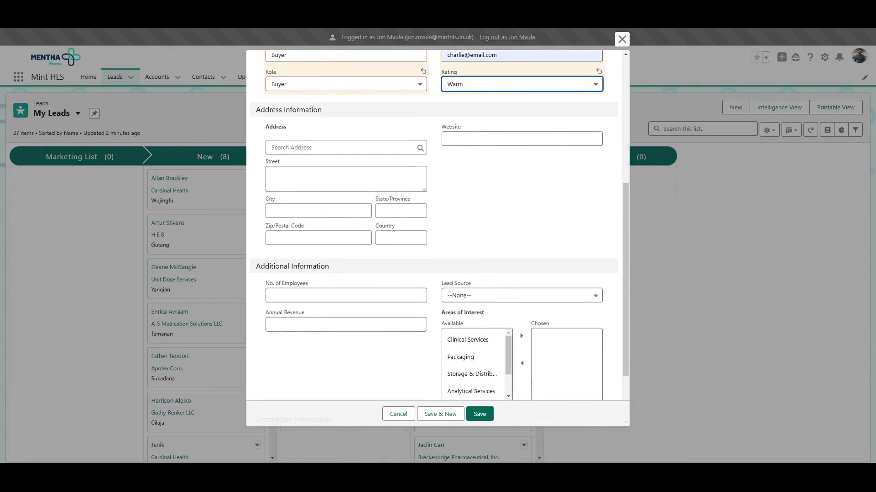
click(472, 297)
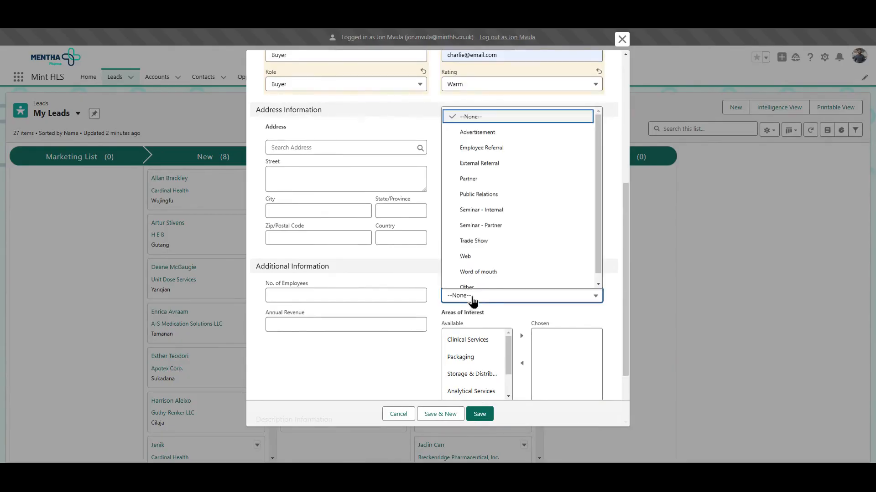
click(480, 242)
- Add Clinical Services, Packaging, Storage & Distribution and Drug Manufacture to the lead's chosen areas of interest
scroll(416, 363, down, 3)
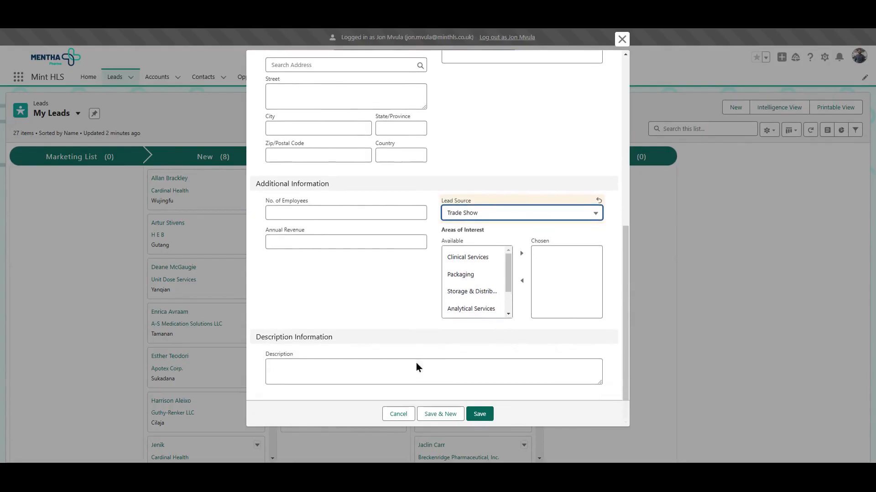
click(451, 257)
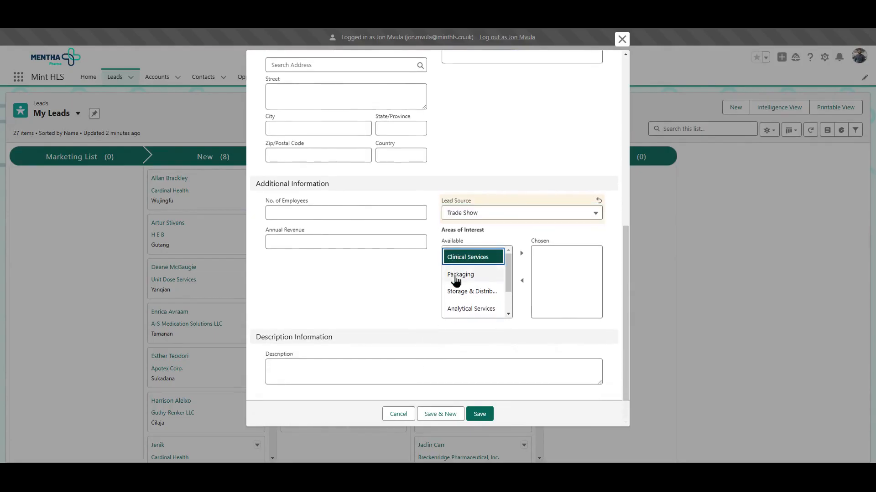
ctrl+click(456, 275)
ctrl+click(492, 292)
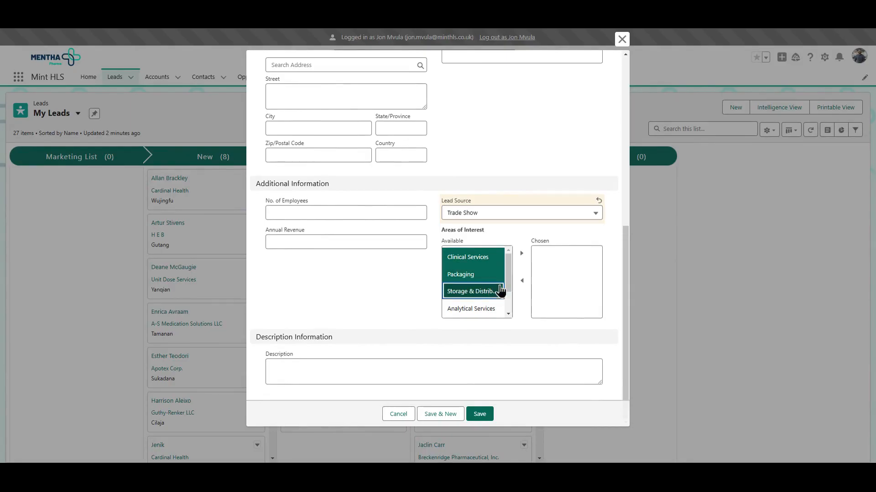
drag(509, 287, 510, 307)
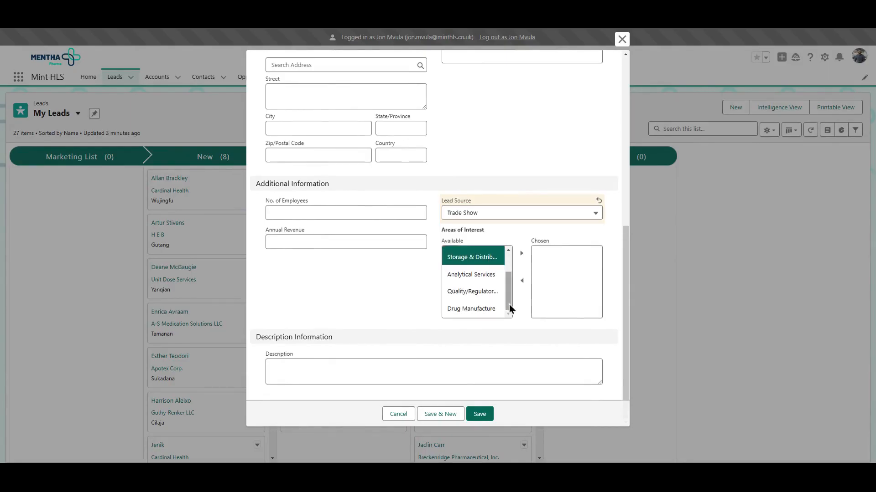
ctrl+click(474, 310)
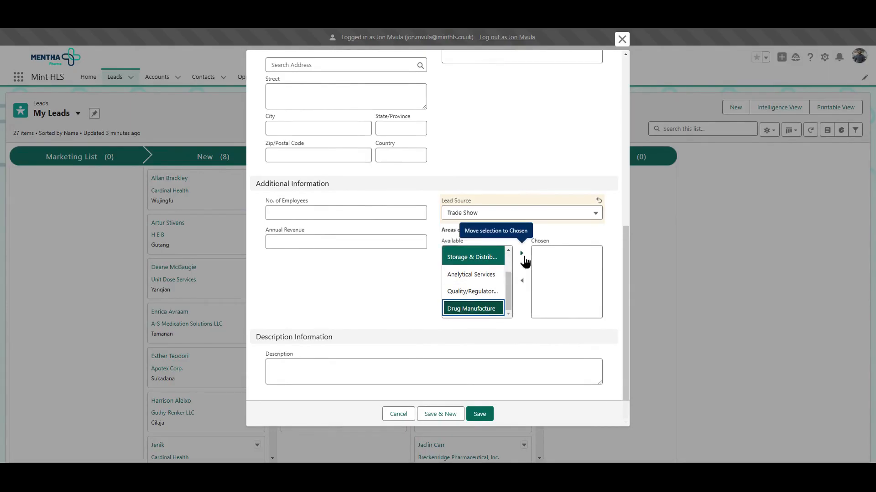
click(521, 254)
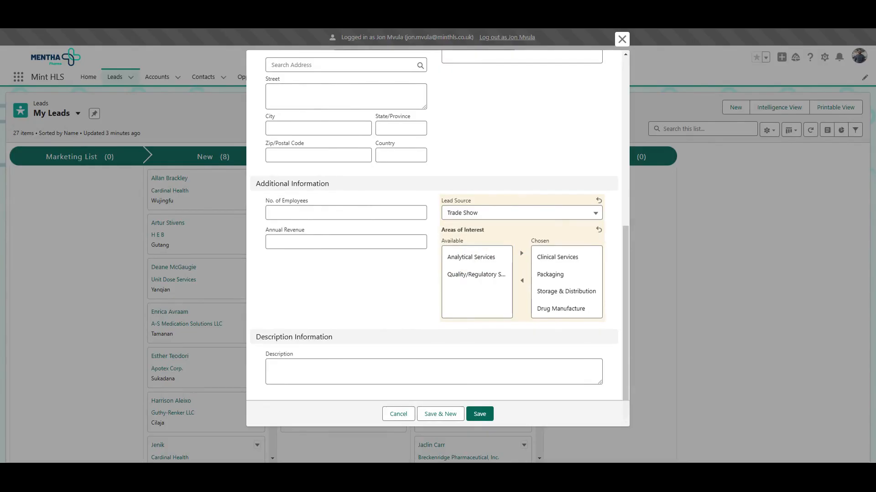
- Describe the CPHI meeting and the wish to partner with Mentha Pharma to manufacture Dementia medication for clinical trials, and save the lead
click(473, 366)
text(Met Charlie at CPHI – Wants to partner with Mentha Pharma to manufacture Dementia medication for clinical trials.)
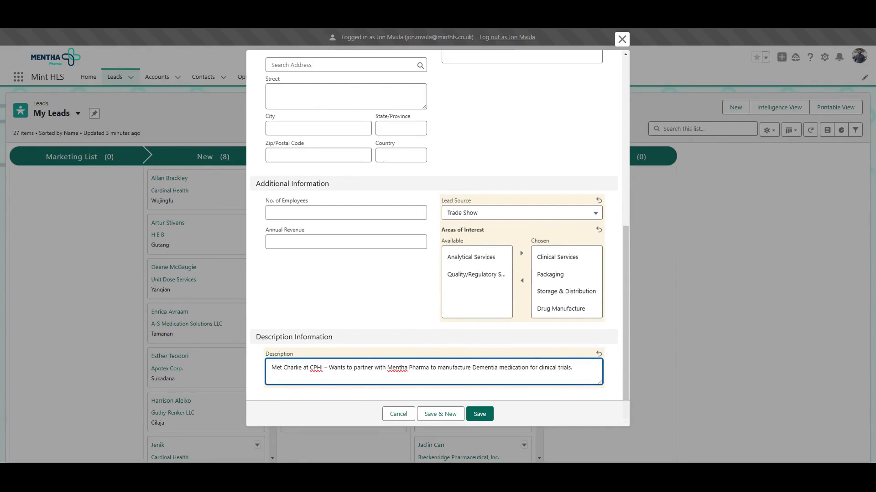
click(478, 415)
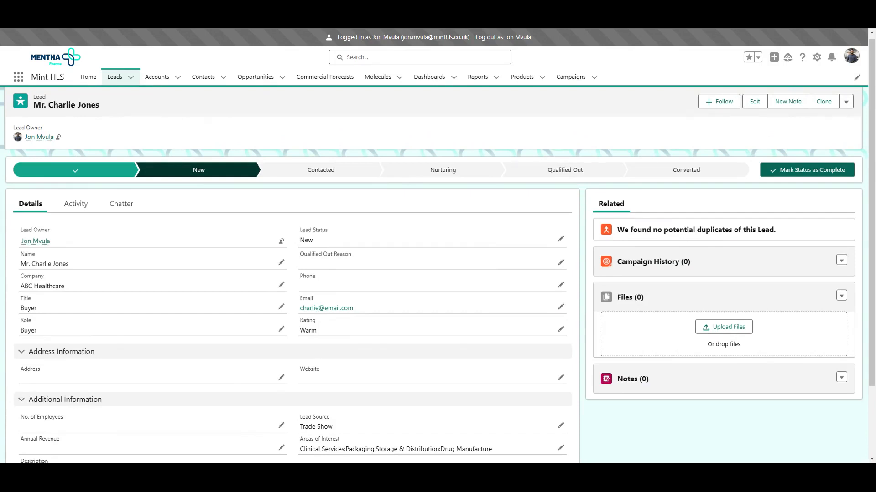
- Mark Contacted as the new lead's current status
click(363, 170)
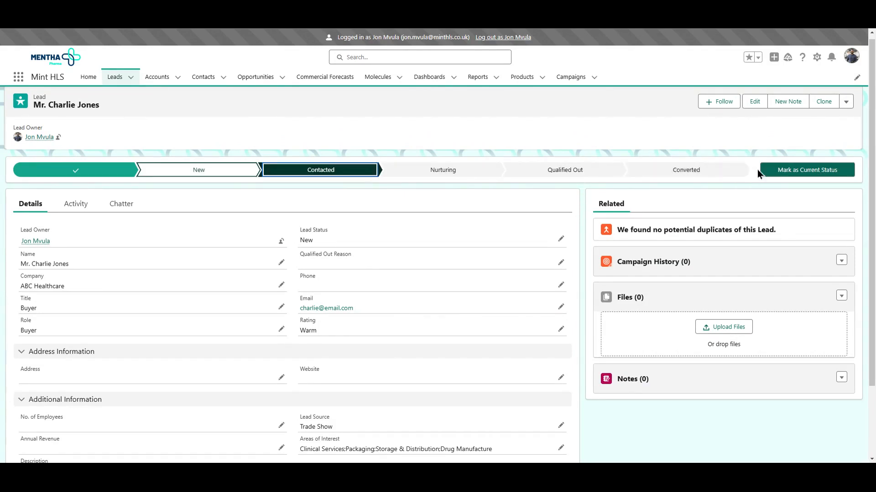
click(778, 169)
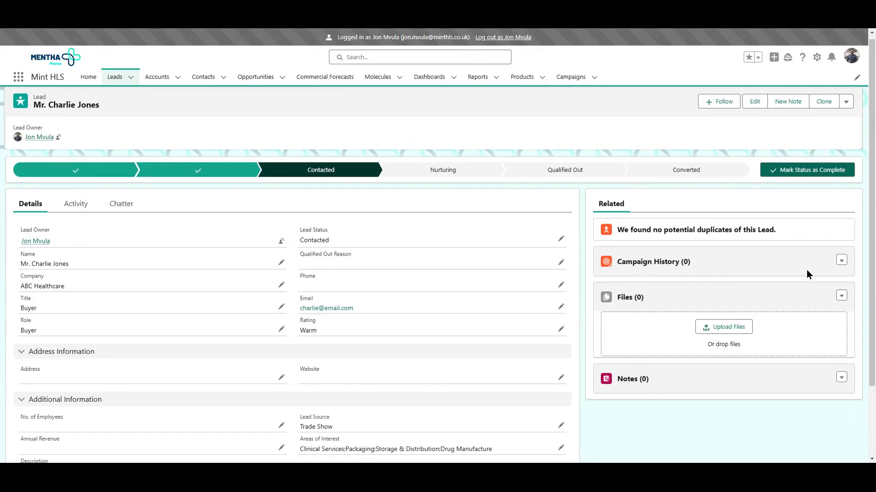
- Add the lead to the 5. CPHI campaign with the member status Attended and save the campaign member
click(841, 264)
click(836, 282)
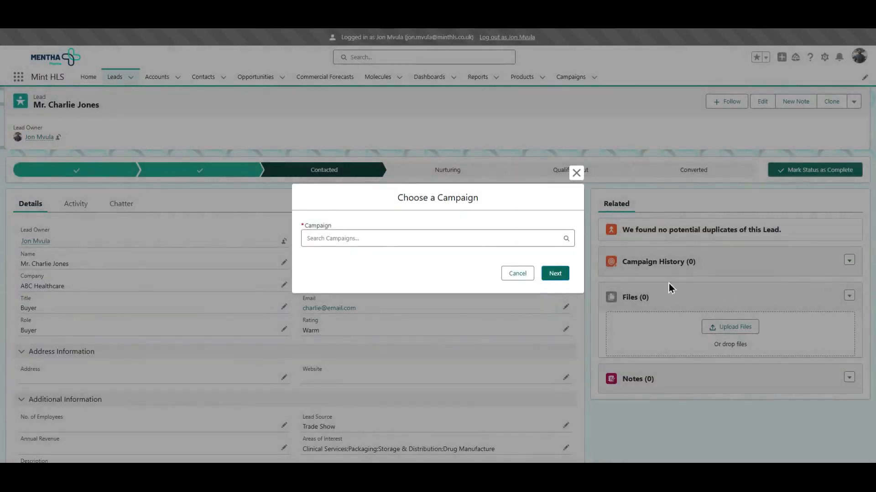
click(549, 242)
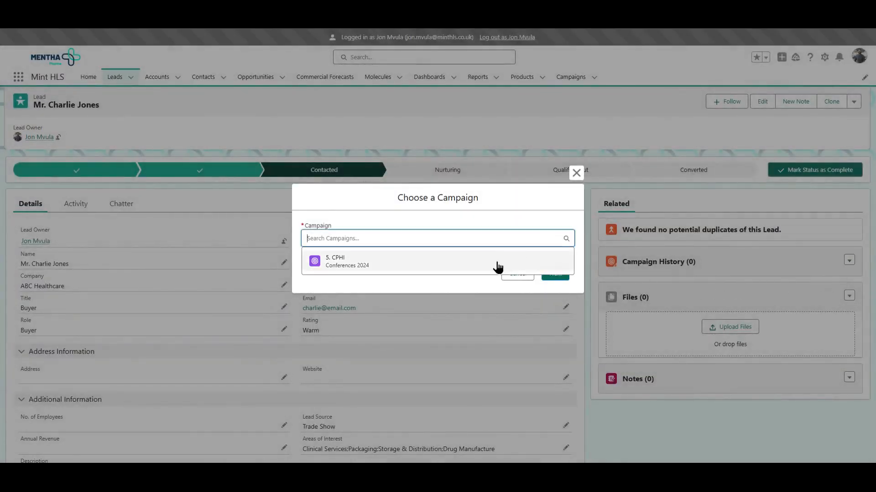
click(497, 267)
click(555, 276)
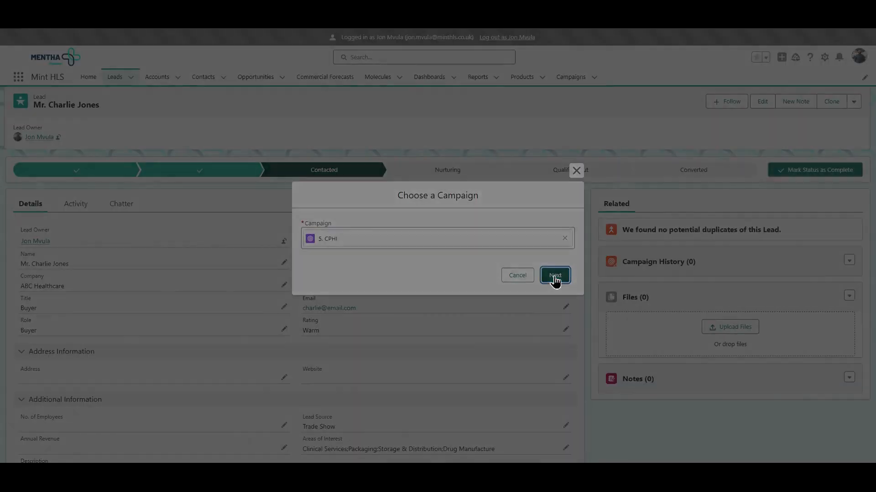
click(421, 242)
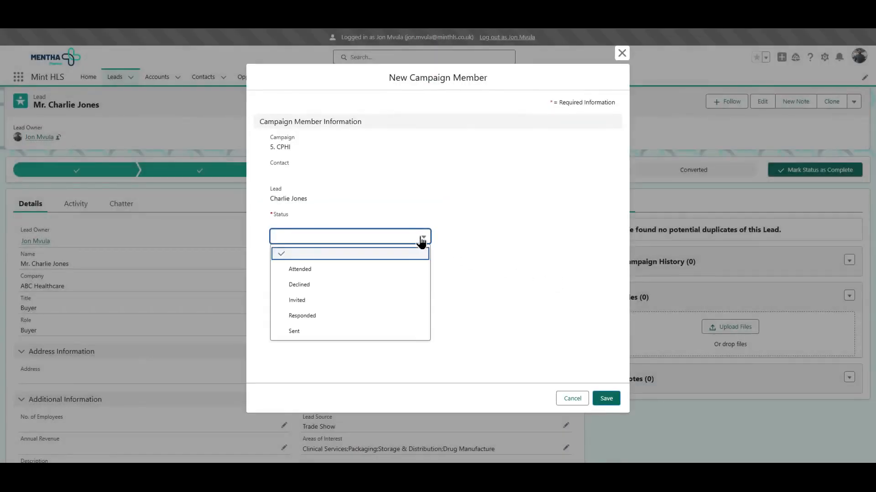
click(399, 270)
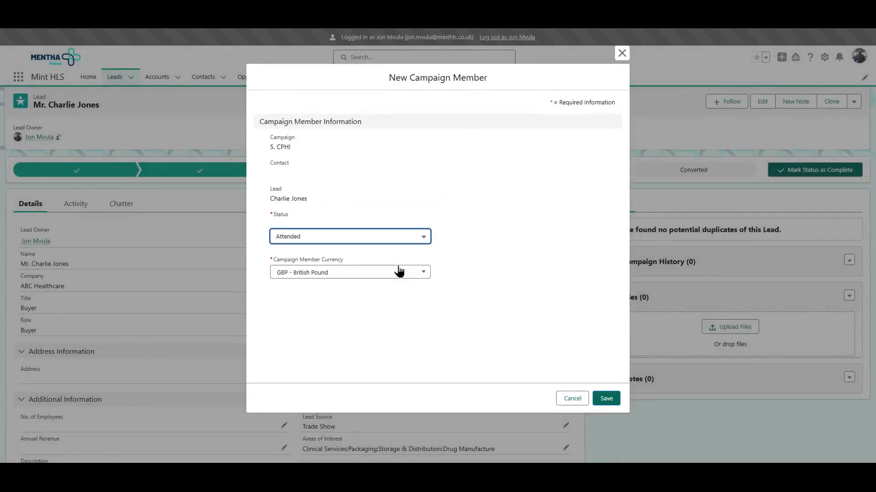
click(615, 404)
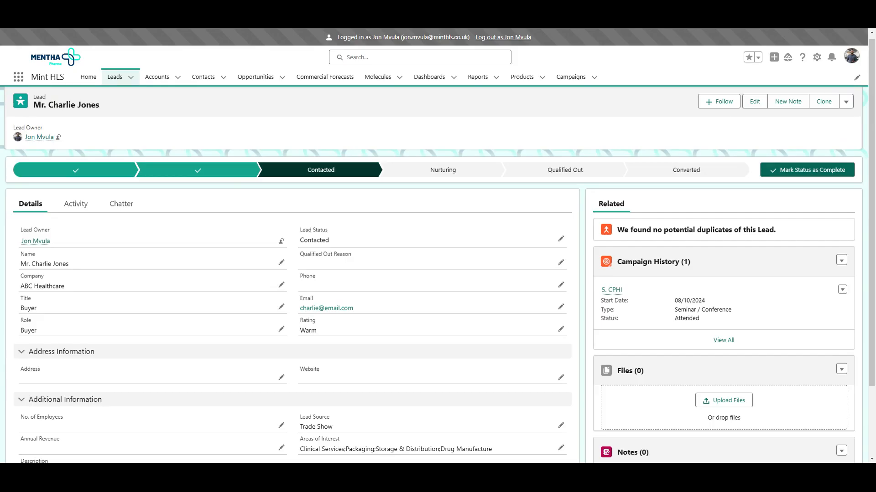
- Upload EXAMPLE REQUIREMENTS DOCUMENT.docx to the lead's files
drag(724, 407, 682, 392)
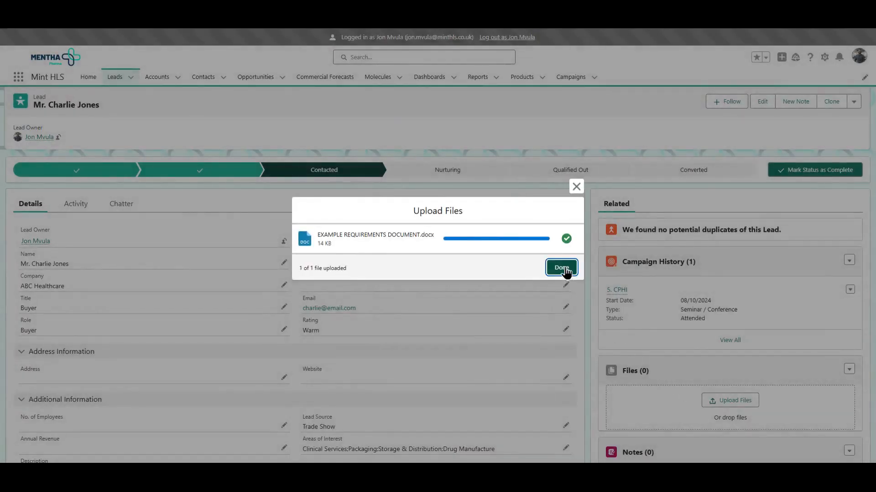
click(565, 273)
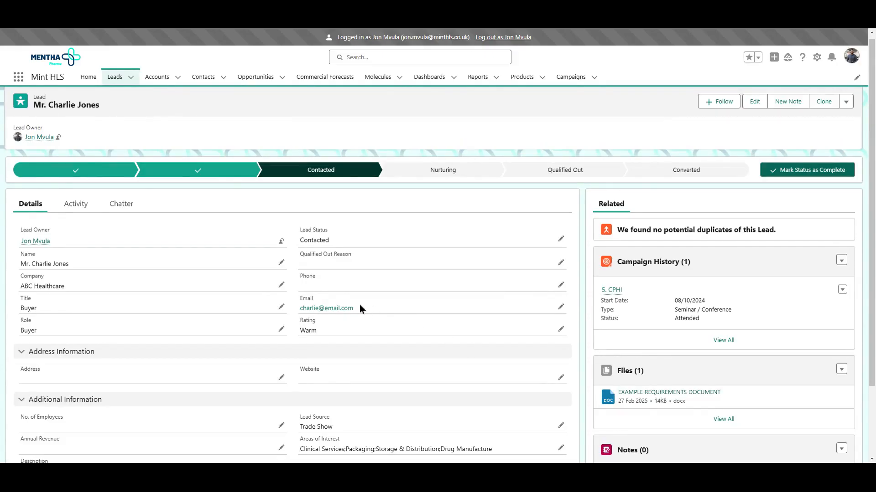
- Log a call on the lead, commenting that the contact was spoken to and more information about requirements was found out
click(76, 204)
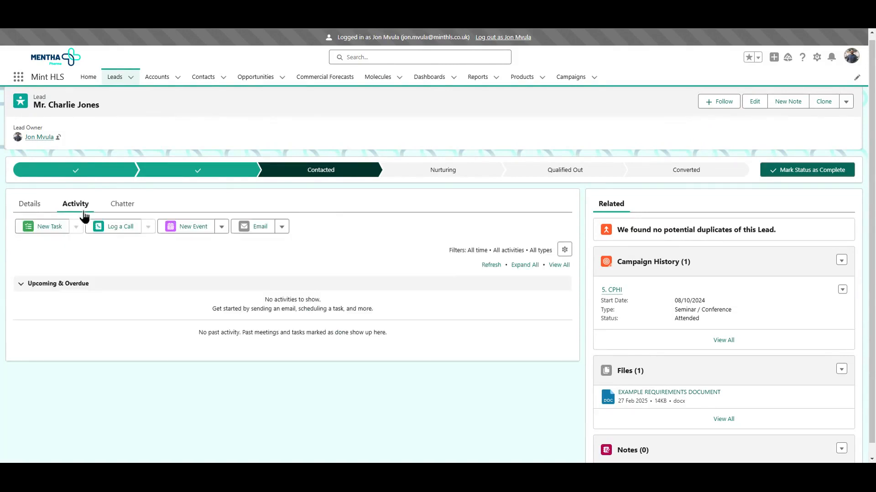
click(115, 227)
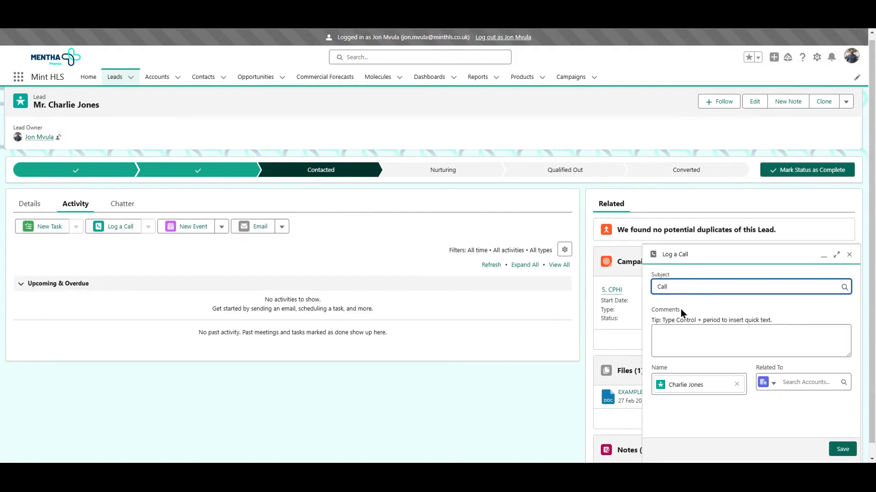
click(674, 338)
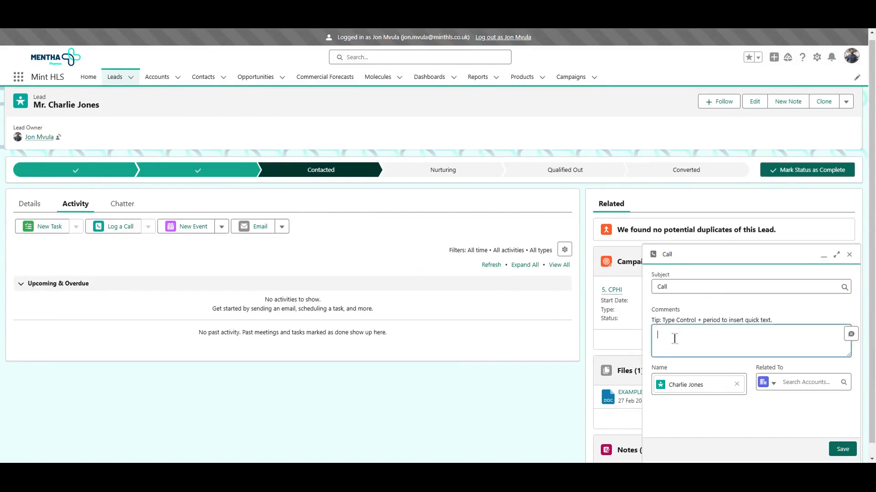
text(Spoke to Charlie and found out more information about requirements.)
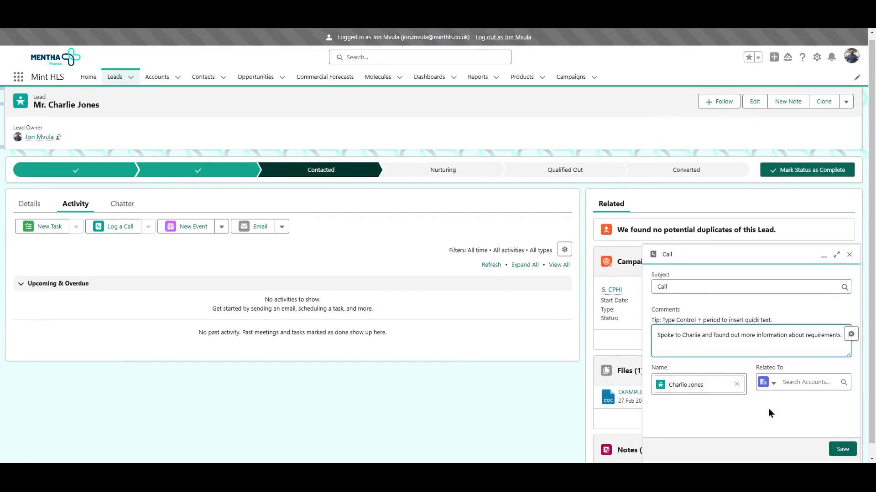
click(845, 450)
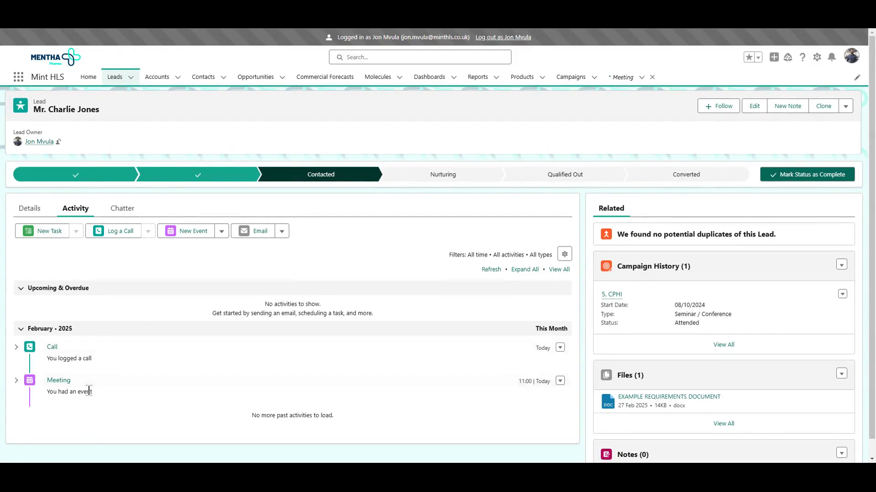
- Review the details and description of the meeting in the lead's past activity, and return to the lead
click(67, 381)
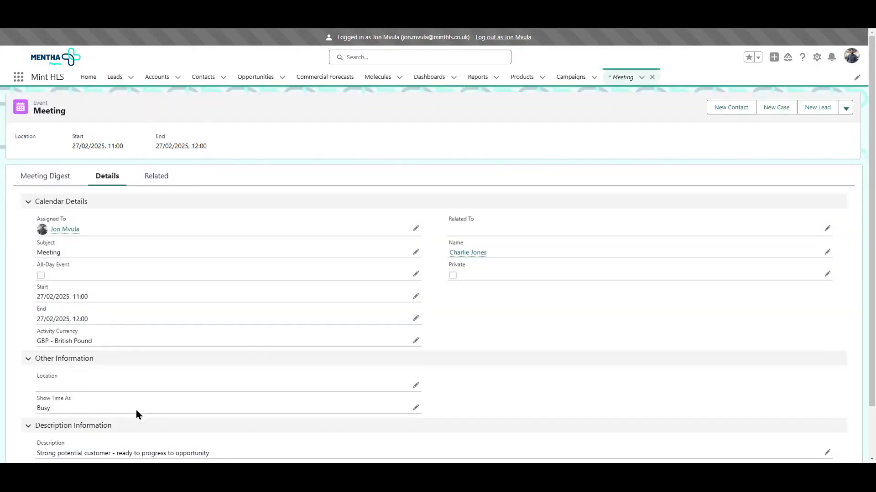
scroll(136, 410, down, 1)
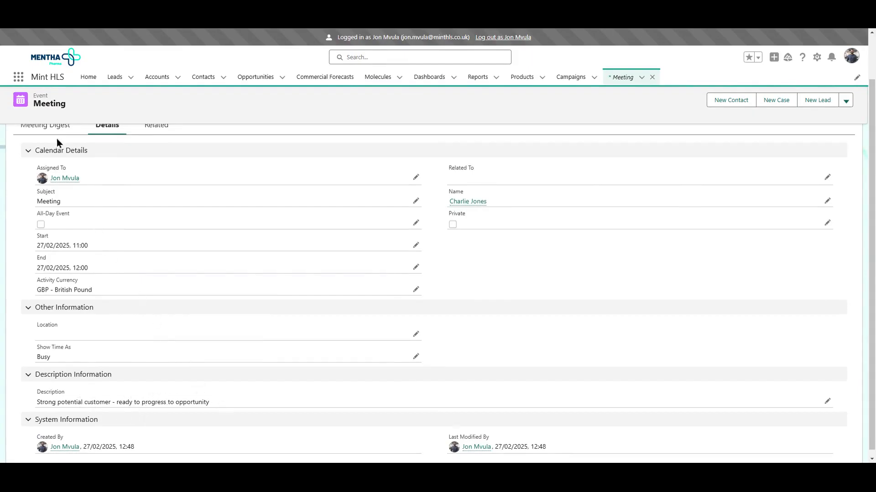
click(14, 30)
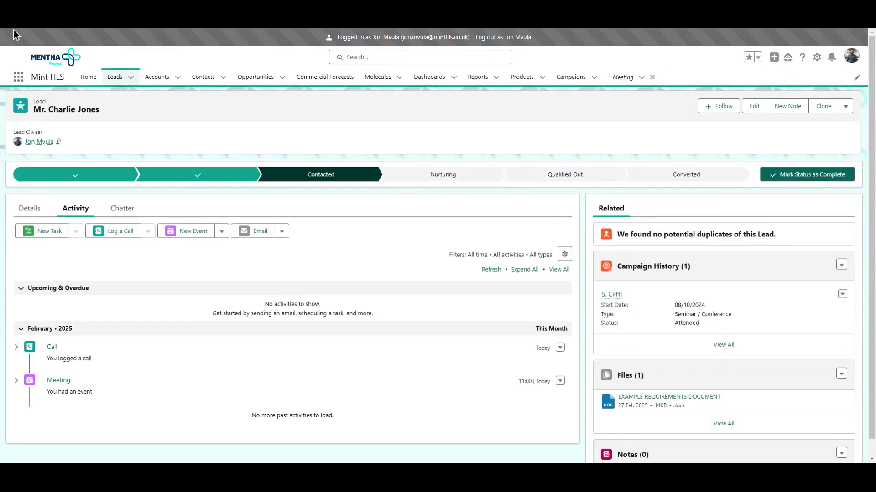
- Convert the lead into a new account, contact and opportunity, naming the opportunity "ABC Healthcare - Dementia Medication Manufacture"
click(28, 213)
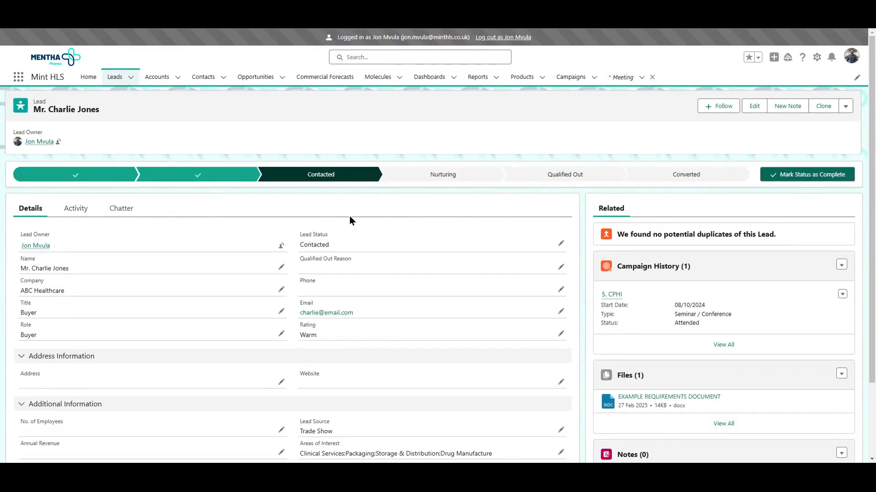
click(683, 178)
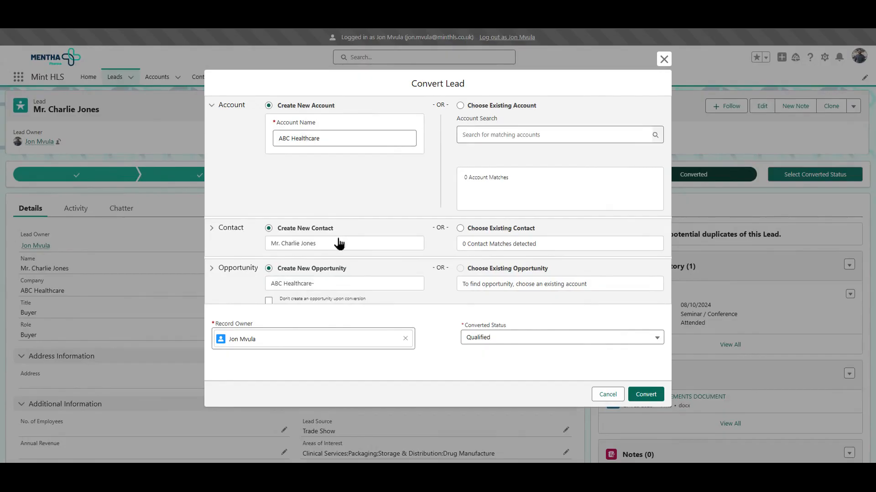
click(319, 283)
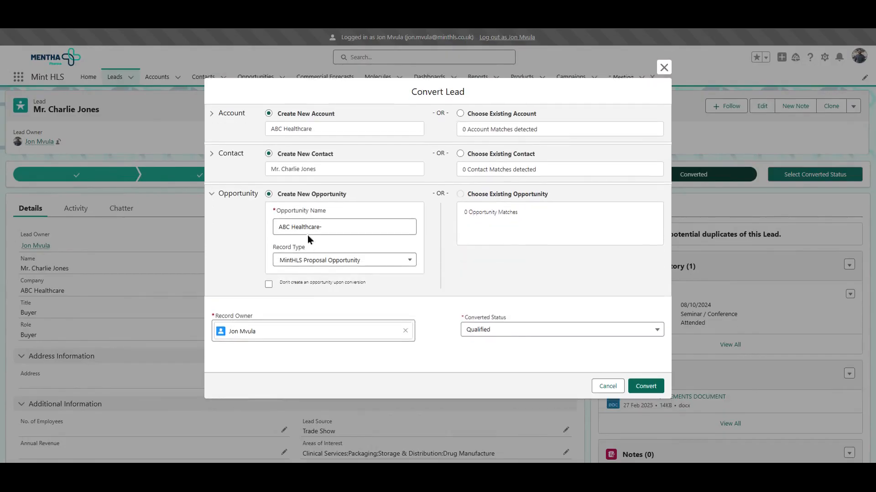
triple_click(308, 221)
text(+)
key(ctrl+a)
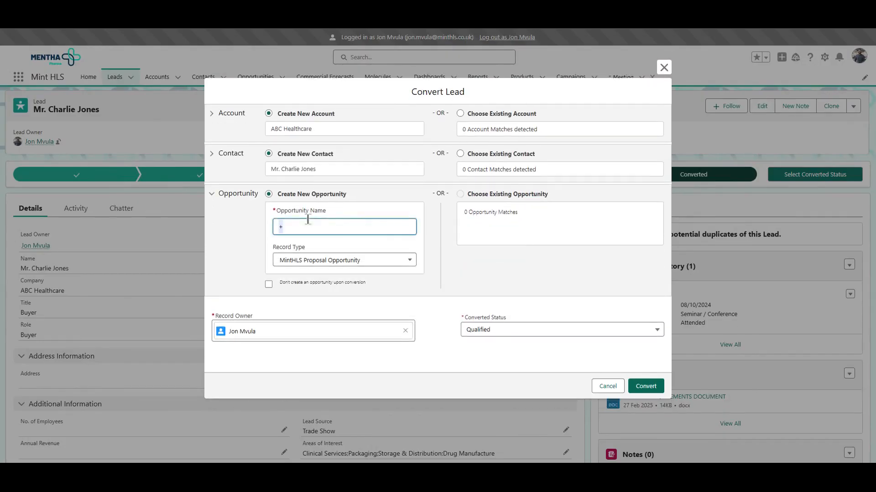
text(ABC Healthcare - Dementia Medication Manufacture)
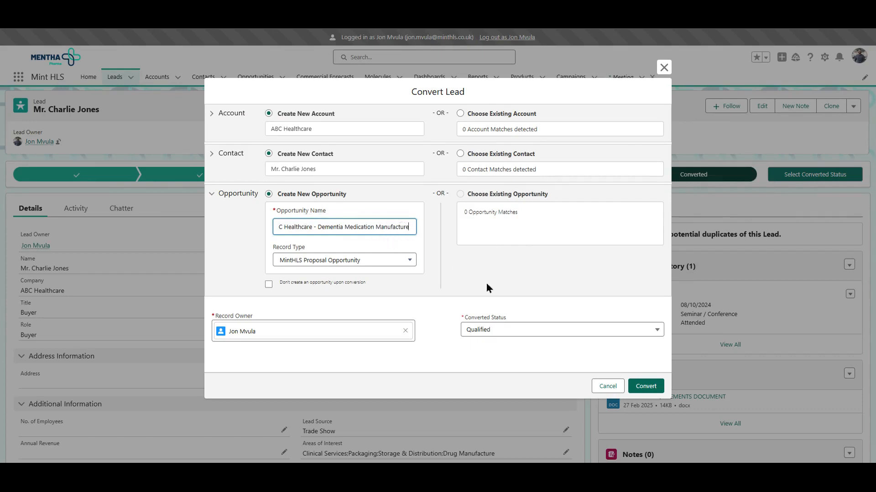
click(497, 288)
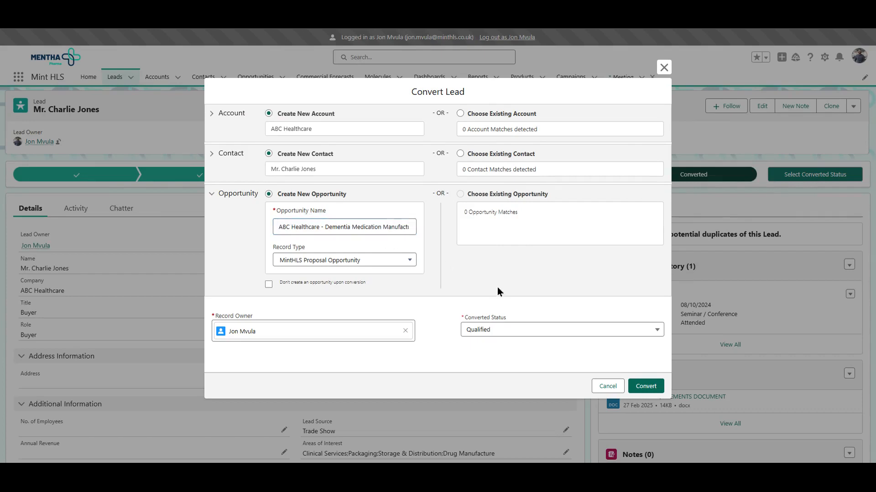
click(645, 386)
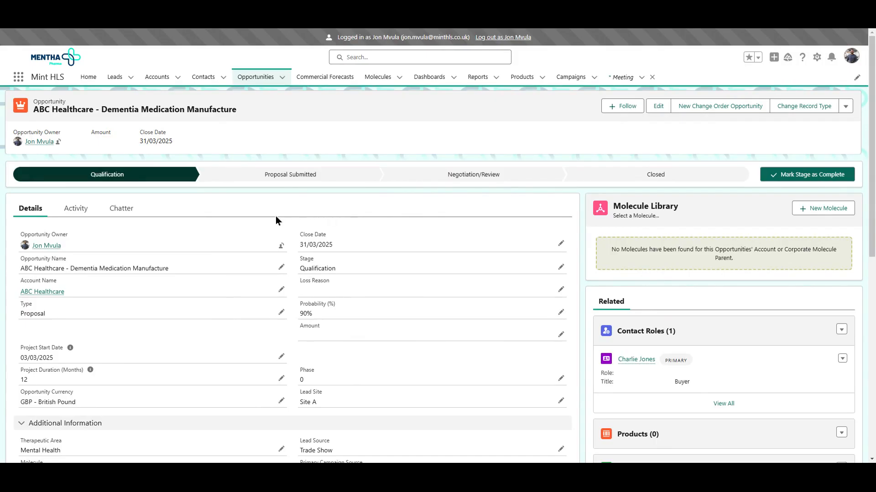
- Examine the new opportunity's project details, additional information, contact roles and stage history
scroll(276, 217, down, 1)
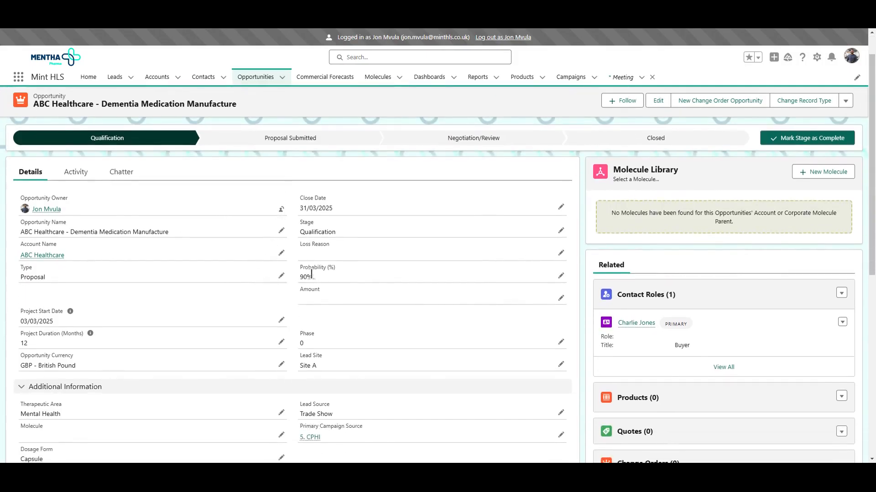
scroll(332, 275, down, 1)
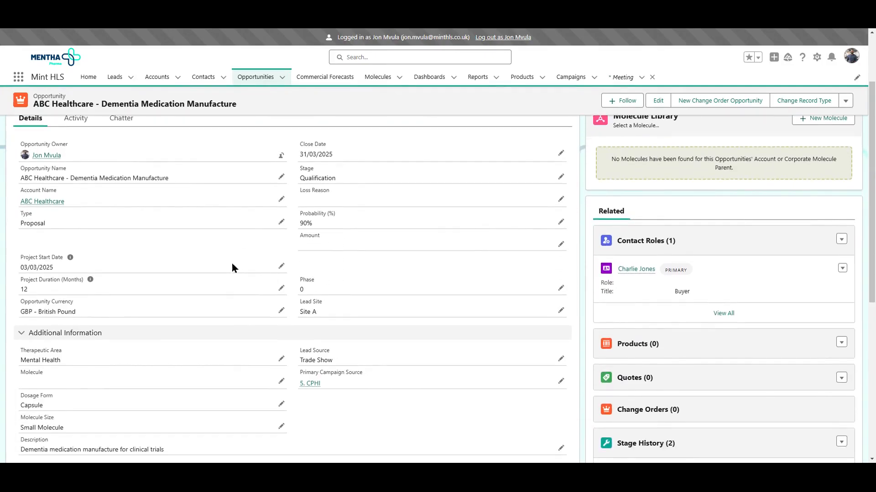
scroll(232, 267, down, 1)
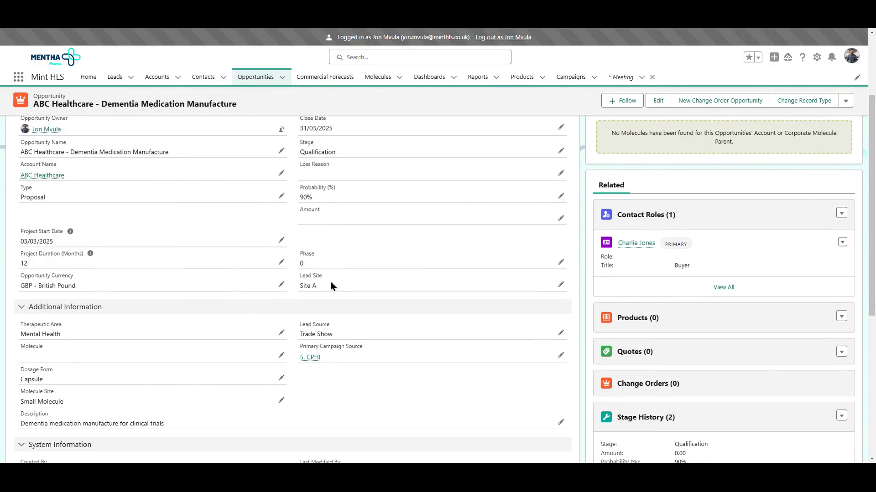
scroll(331, 282, down, 1)
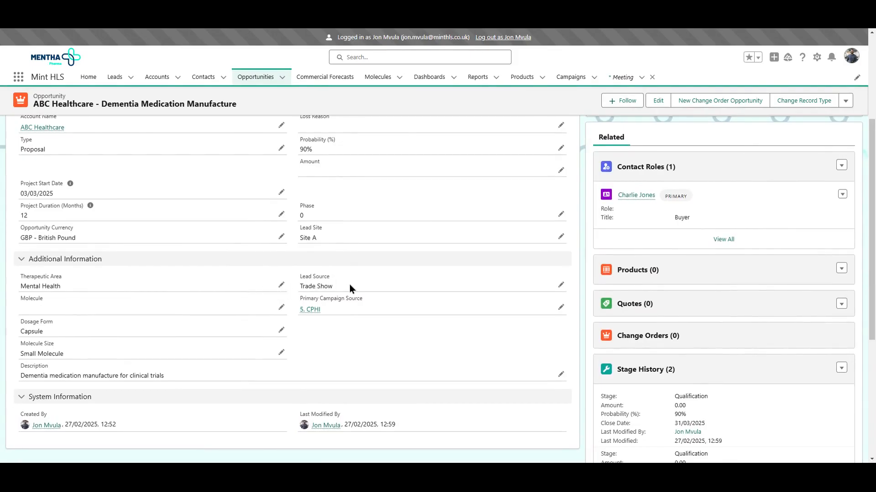
scroll(349, 286, down, 1)
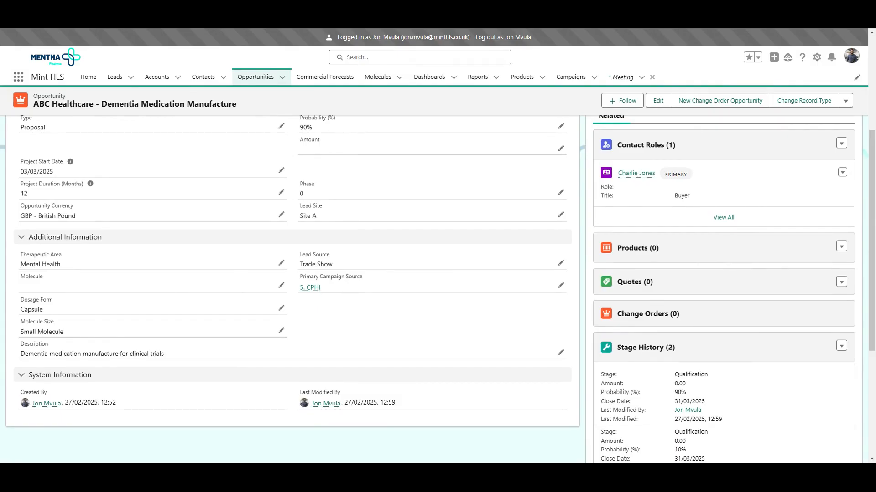
scroll(438, 287, down, 1)
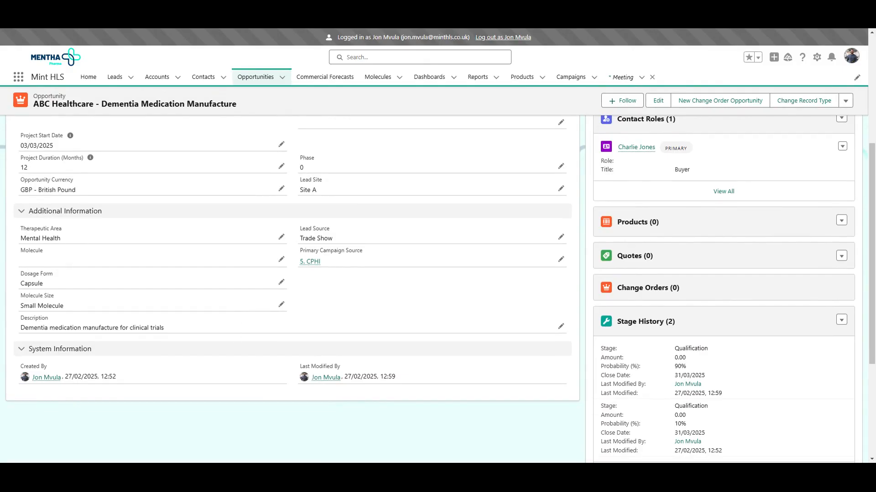
scroll(438, 288, up, 5)
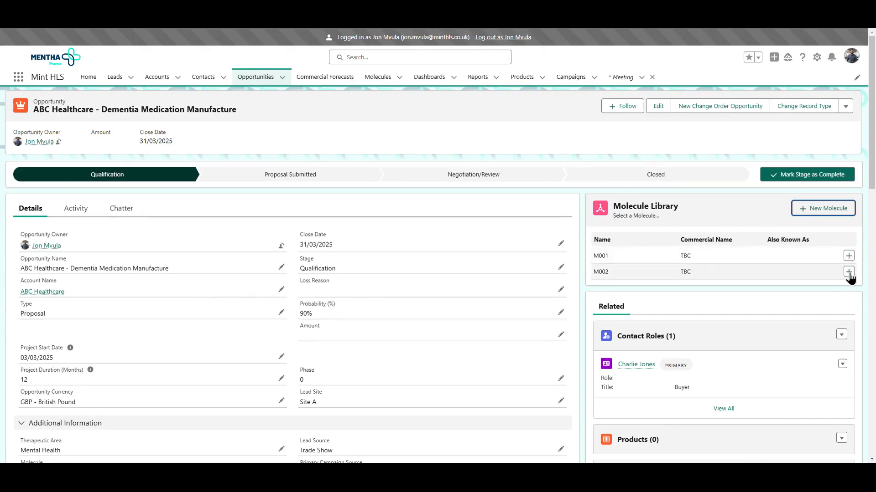
- Create molecule M003 with the requestor notes "Molecule Number 3" and assign it to the opportunity
click(804, 210)
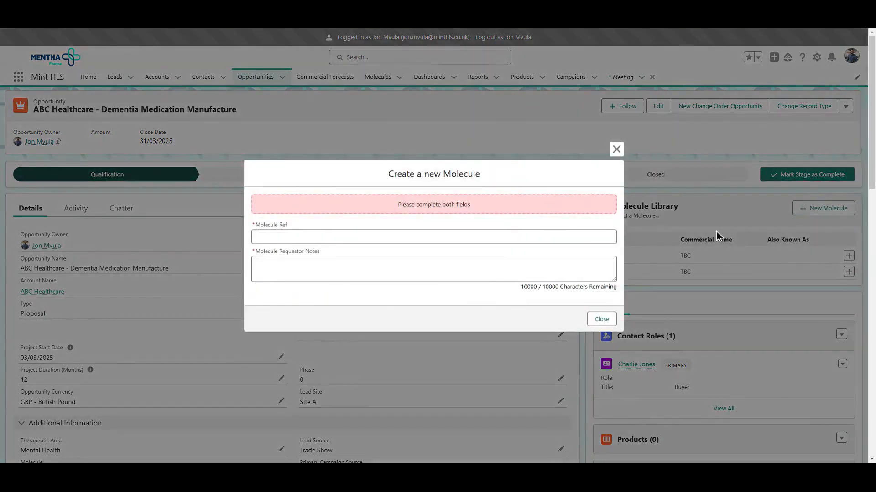
click(608, 237)
text(M003)
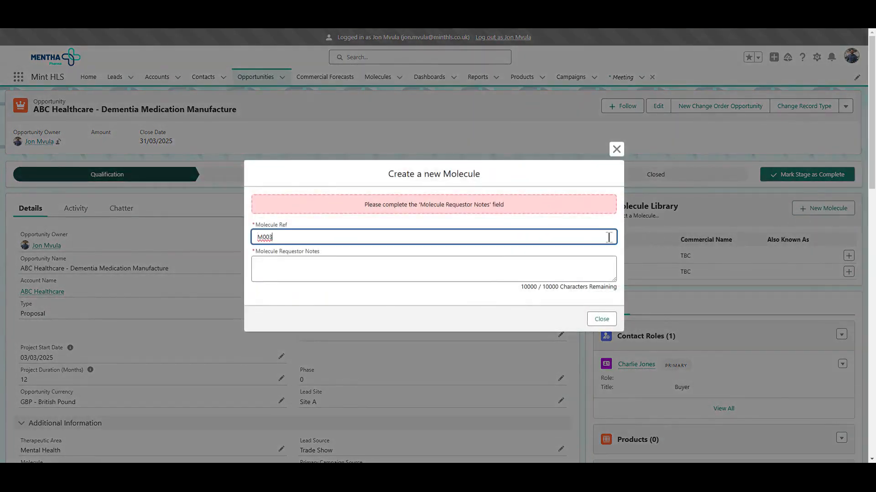
key(Tab)
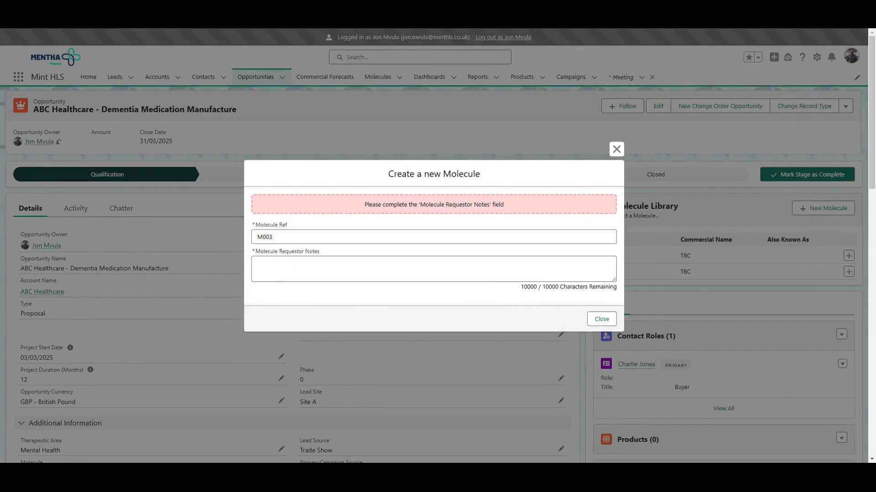
click(508, 270)
text(Molecule Number 3)
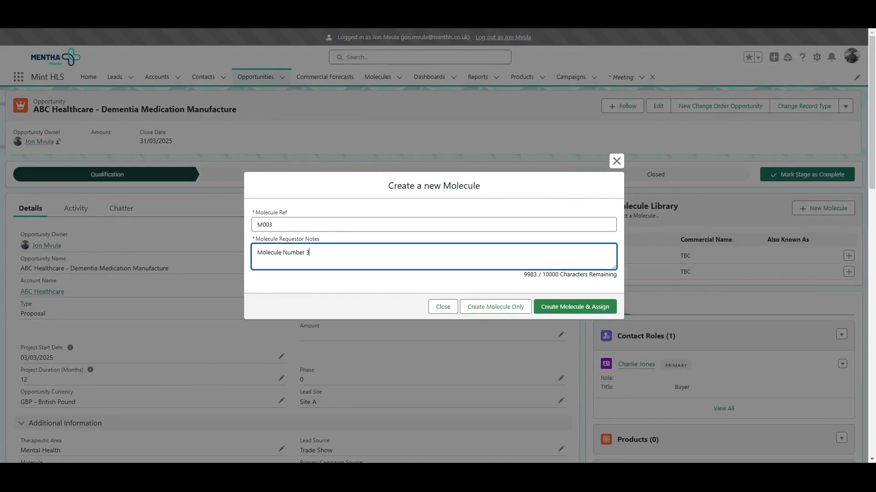
click(568, 311)
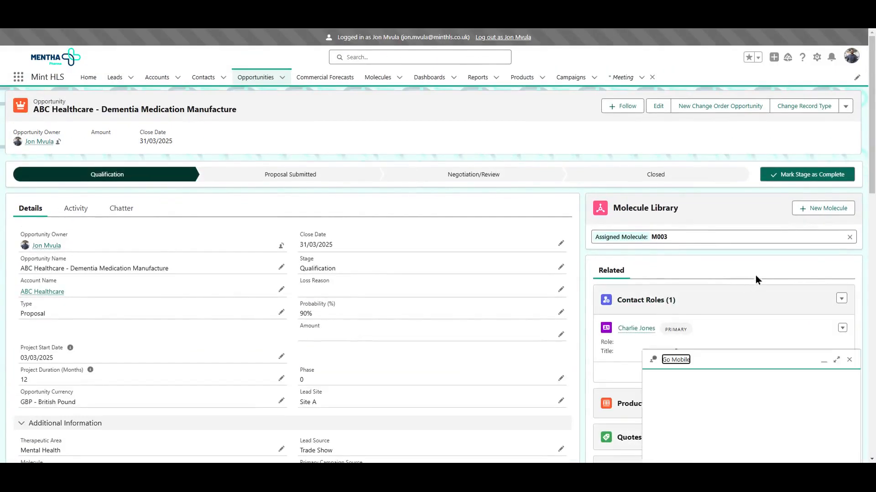
- Open the quote "ABC Healthcare Dementia Medication Q001" from the opportunity's related quotes
click(849, 254)
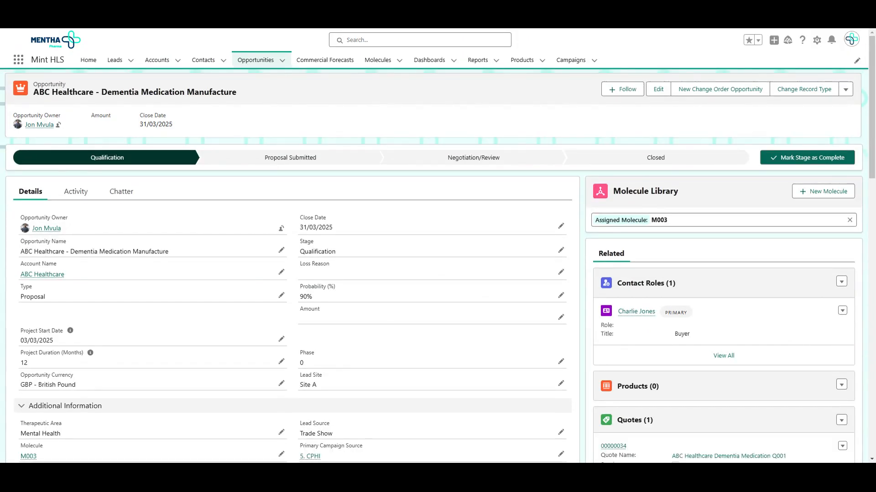
scroll(438, 273, down, 2)
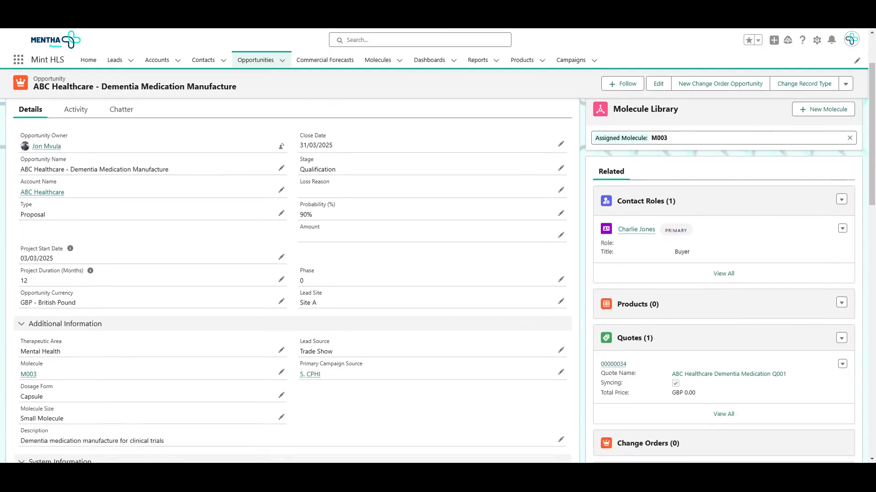
scroll(582, 190, down, 2)
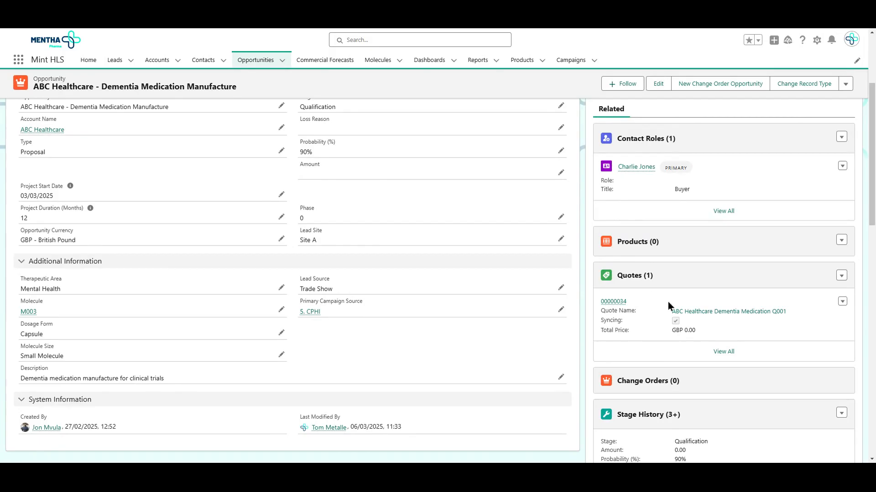
click(692, 314)
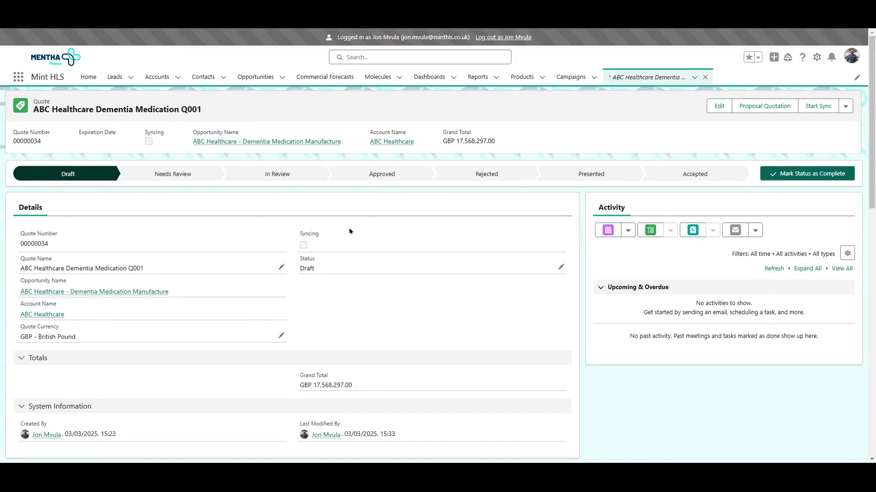
- Review the quote's details and totals, and open the full list of its quote line items
scroll(336, 245, down, 2)
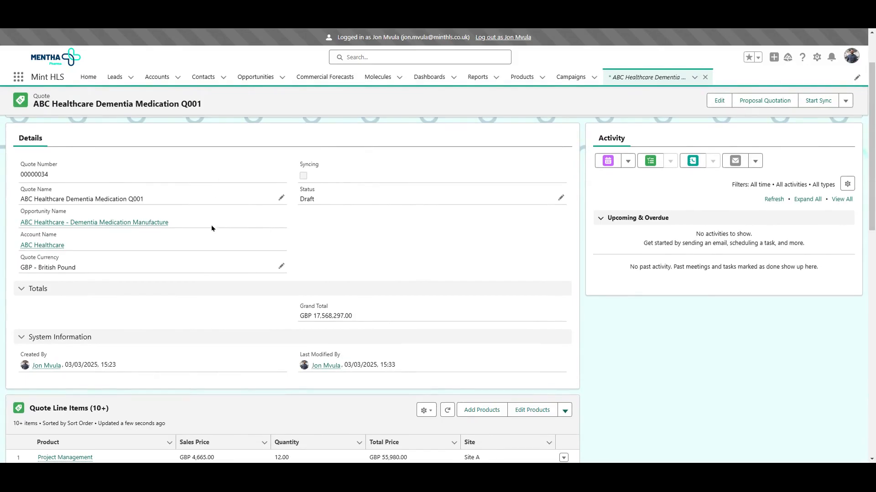
scroll(204, 271, down, 3)
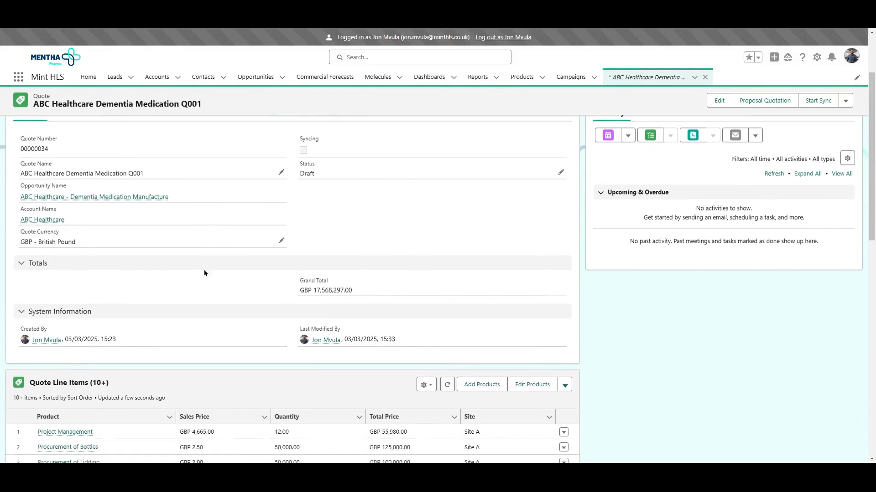
scroll(204, 270, down, 1)
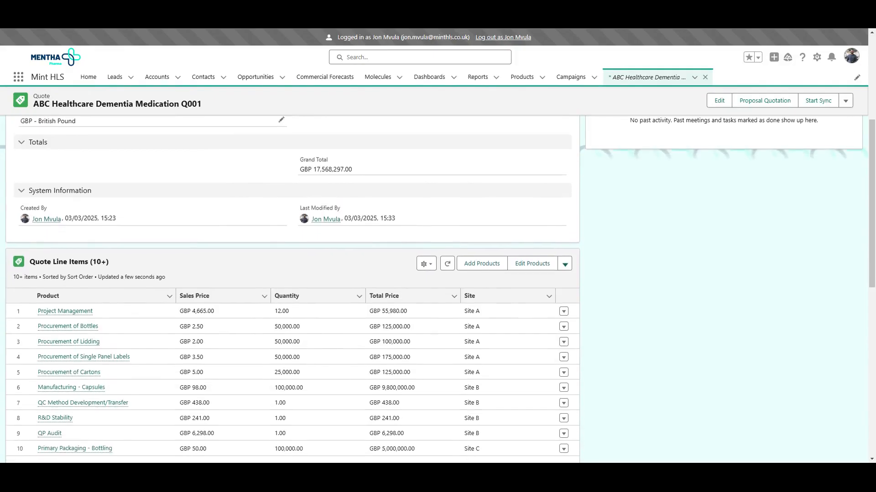
click(105, 258)
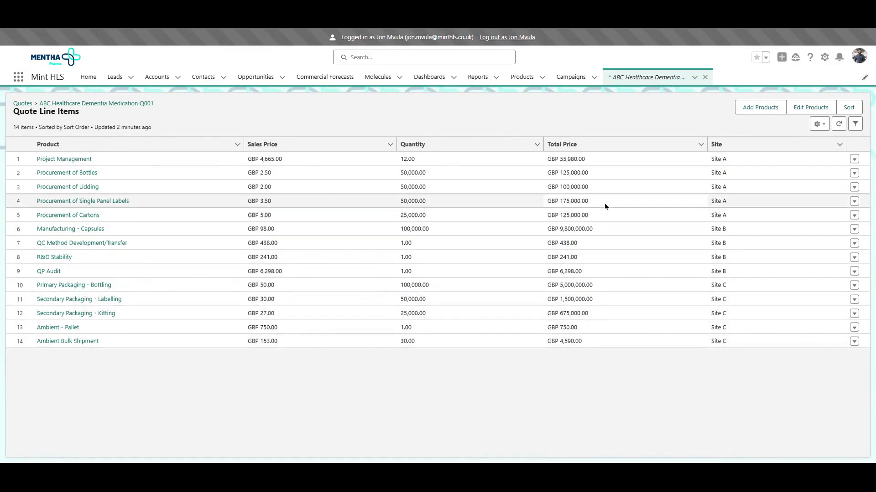
- Inspect the editable sales price, quantity and site options of the Project Management line item, and leave the line item editor without saving
click(809, 109)
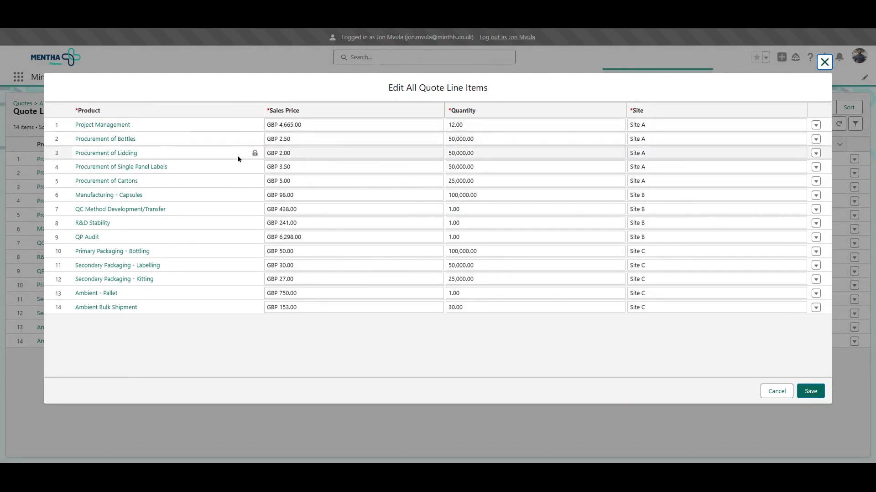
click(327, 126)
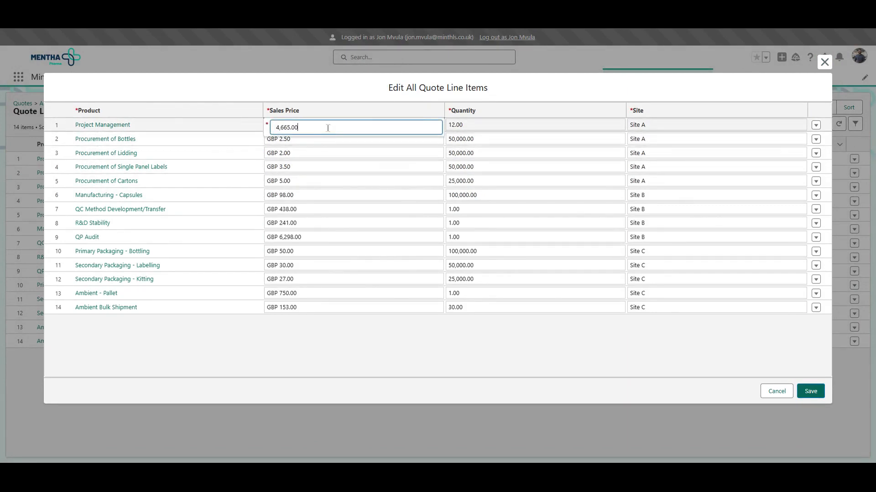
click(481, 126)
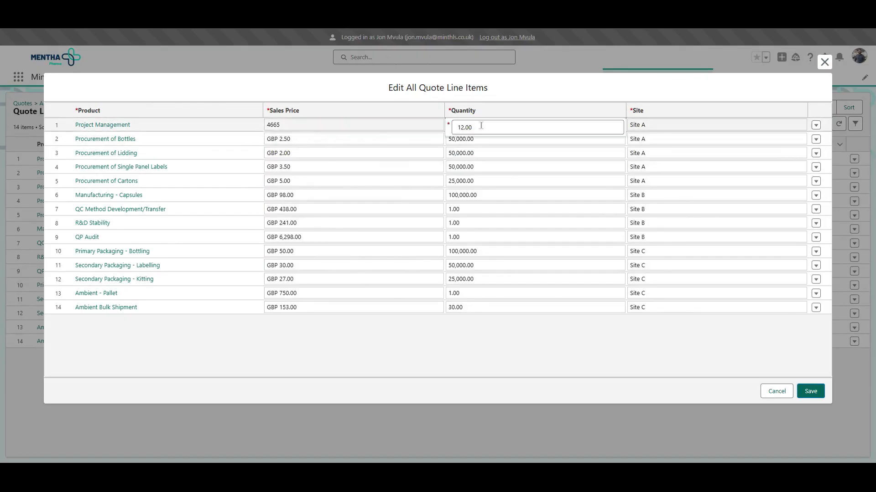
click(643, 126)
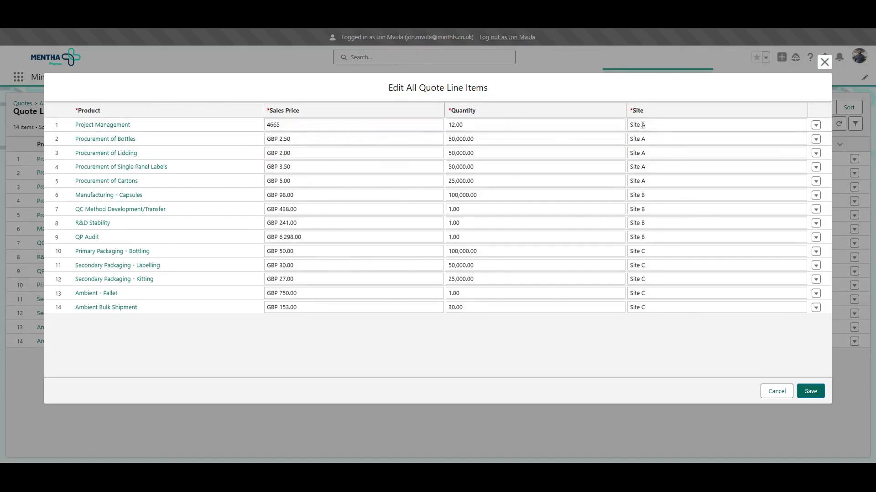
click(667, 129)
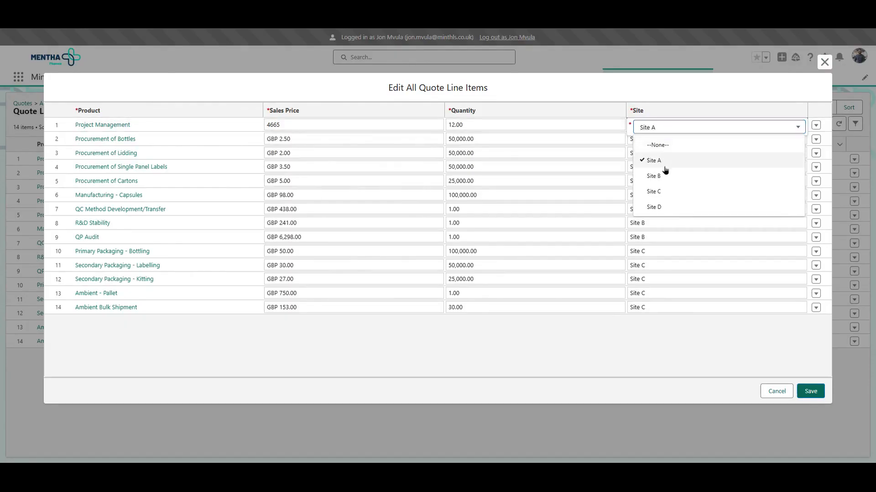
click(682, 129)
click(825, 63)
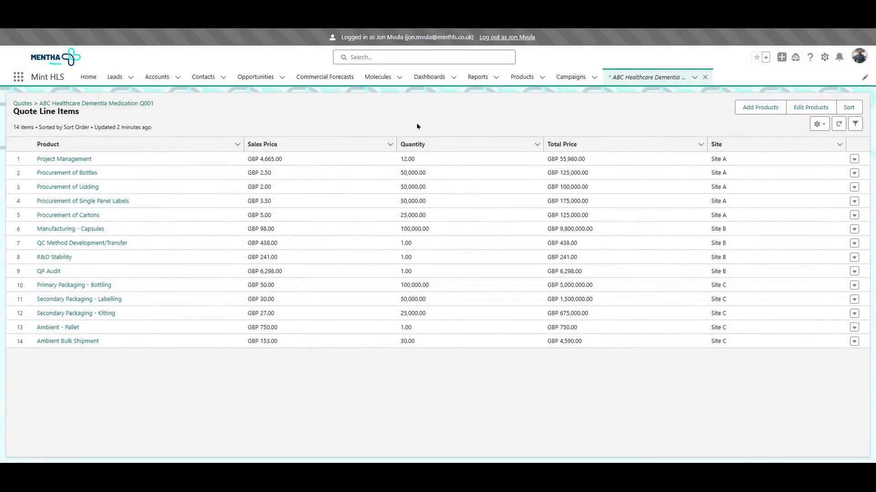
- Return to the quote, mark its status as Approved and sync it with the opportunity
click(144, 104)
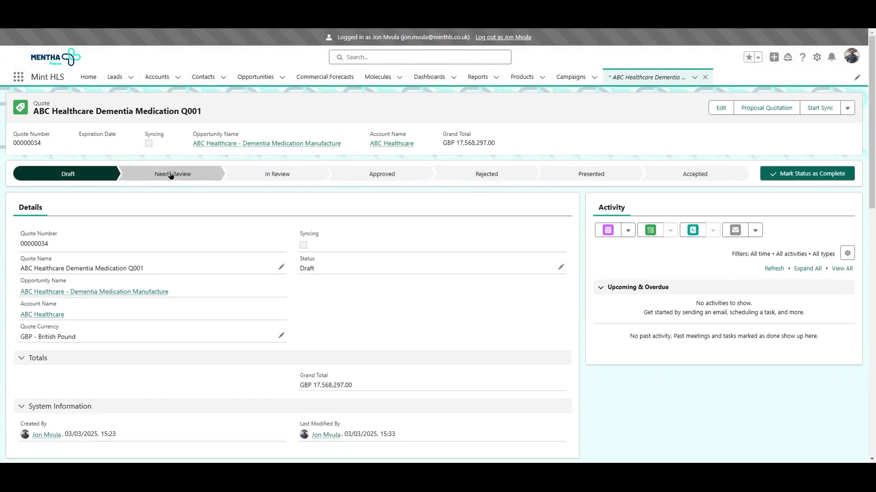
click(365, 180)
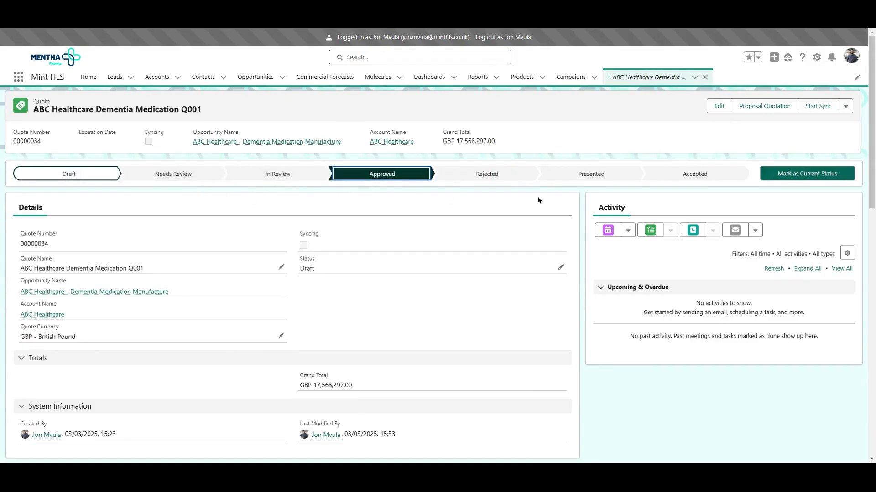
click(764, 178)
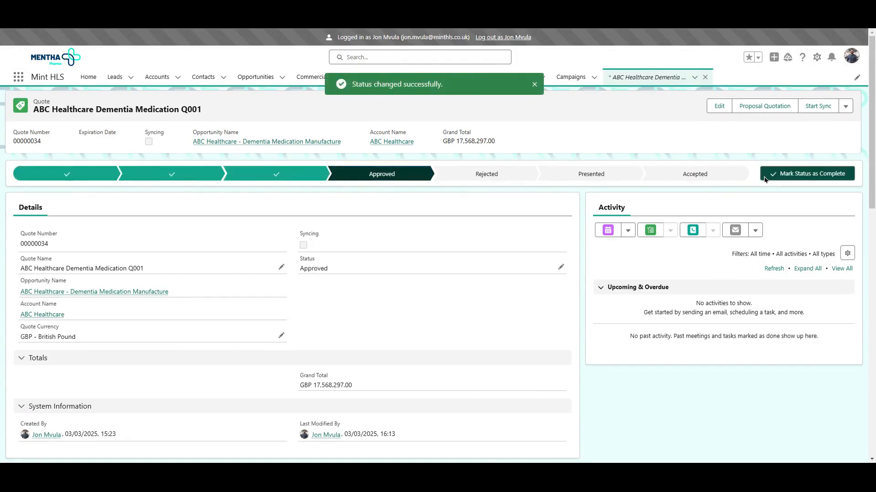
click(825, 113)
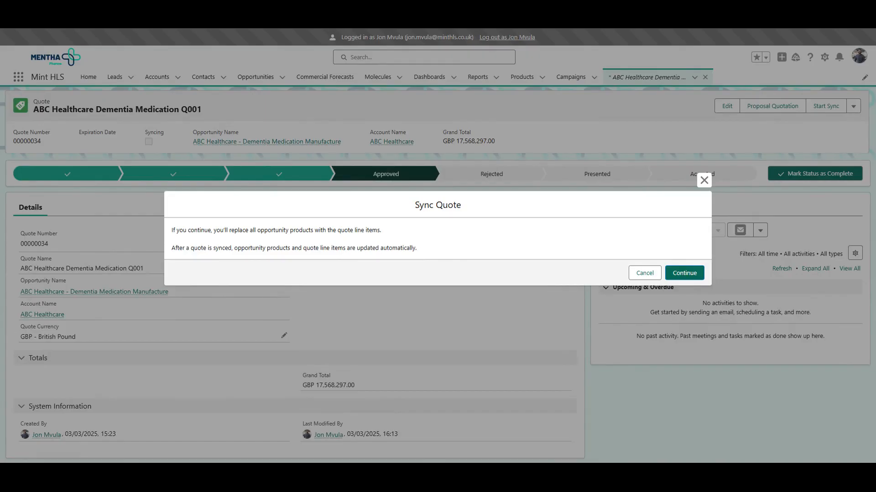
click(682, 274)
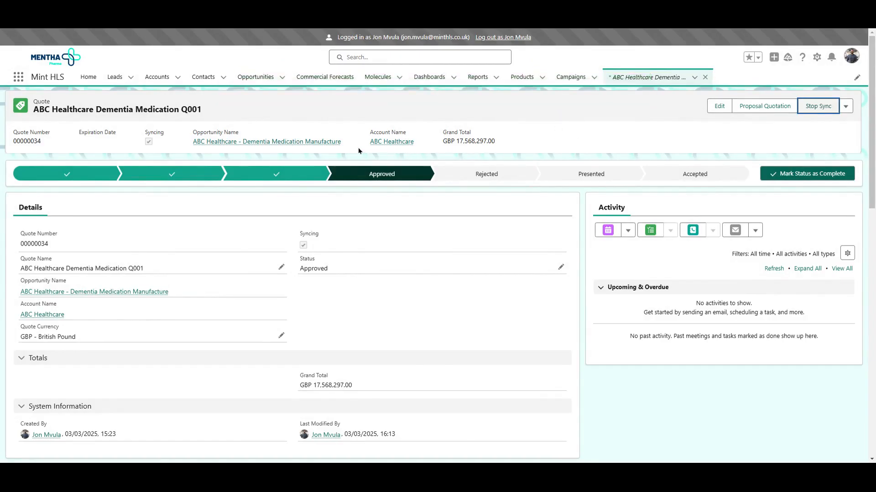
- Return to the opportunity, review its full product list, and examine the details and related records of the Ambient Bulk Shipment product
click(335, 143)
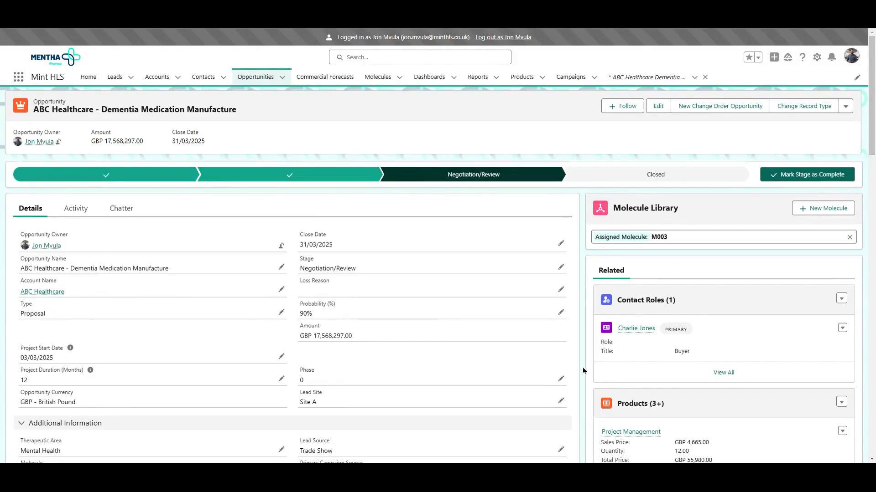
scroll(582, 367, down, 4)
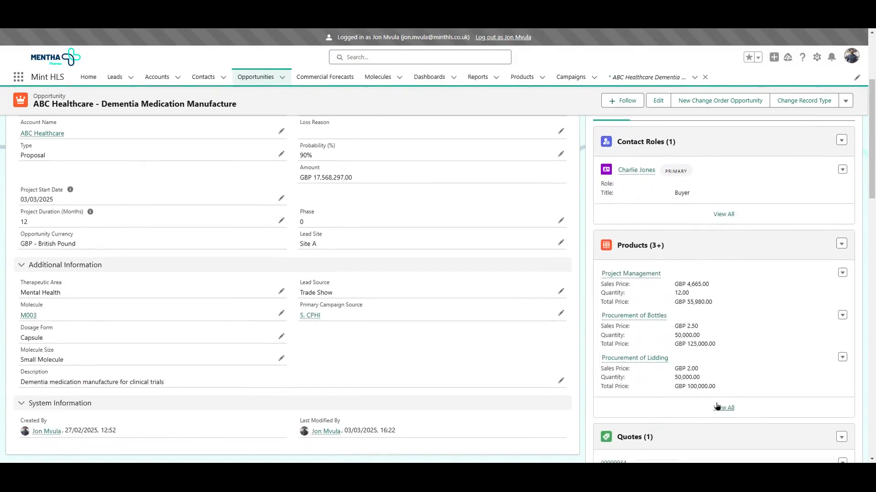
click(724, 408)
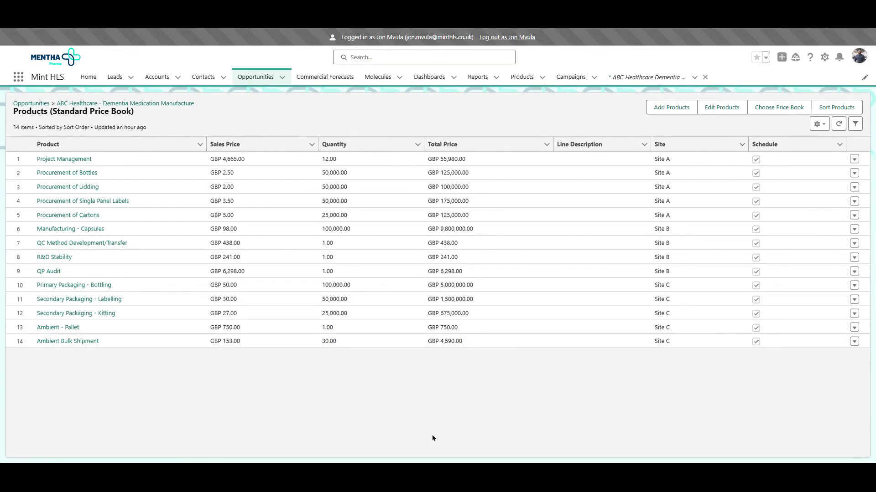
click(79, 341)
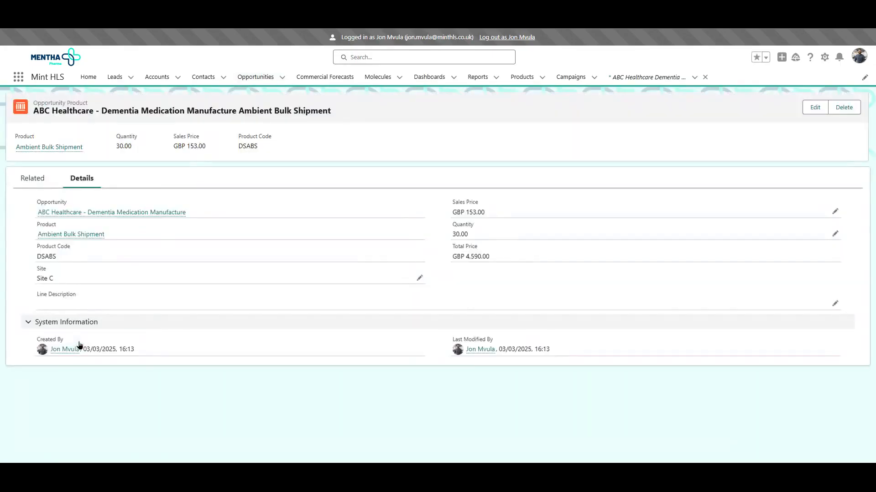
click(41, 187)
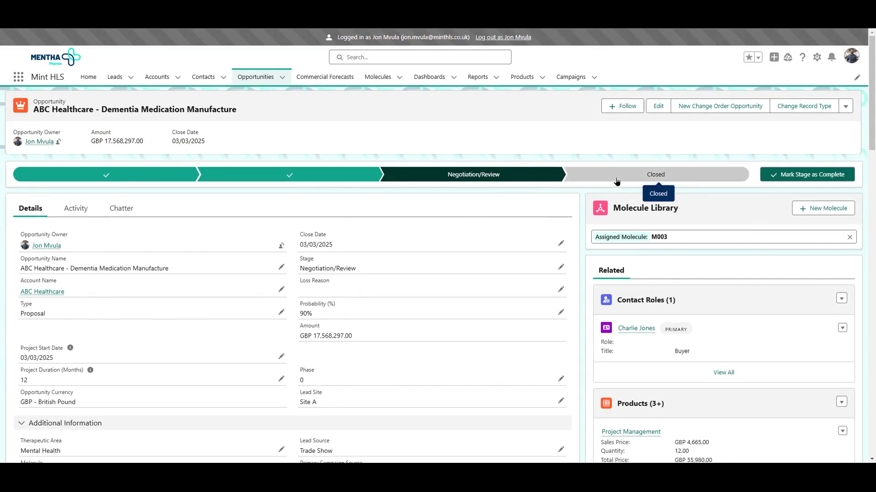
- Close the ABC Healthcare - Dementia Medication Manufacture opportunity with the stage Closed Won
click(661, 176)
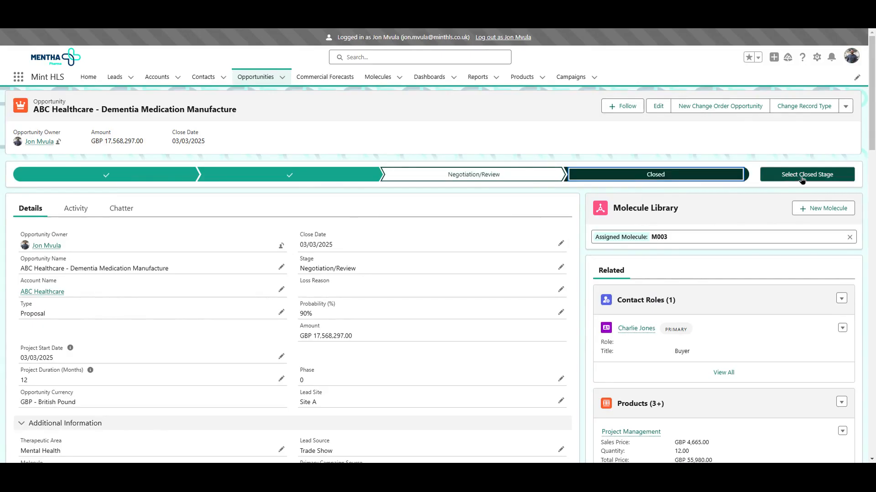
click(799, 180)
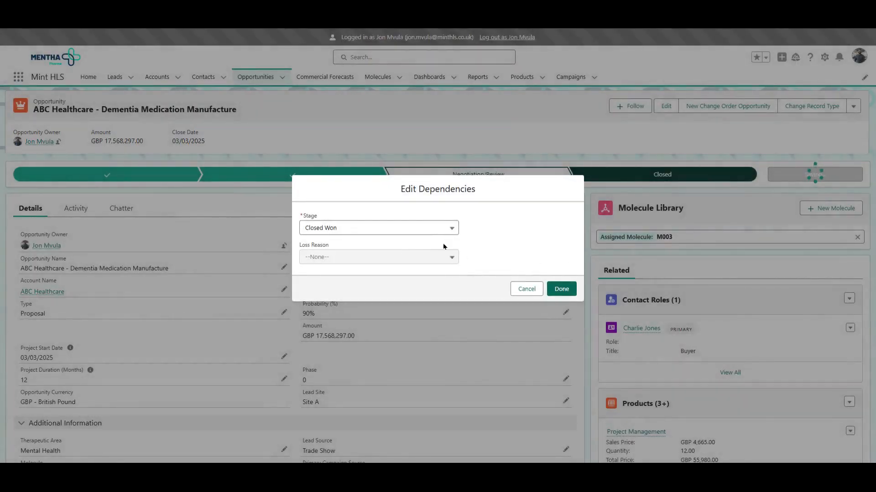
click(553, 290)
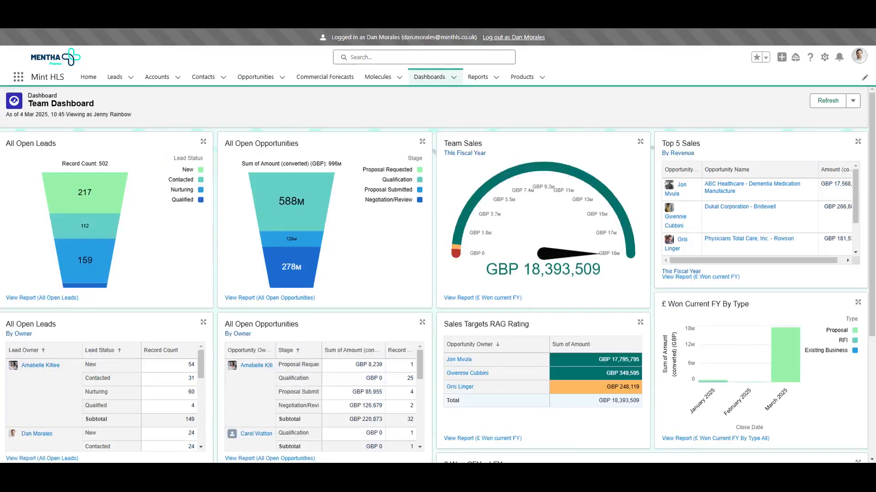
click(854, 60)
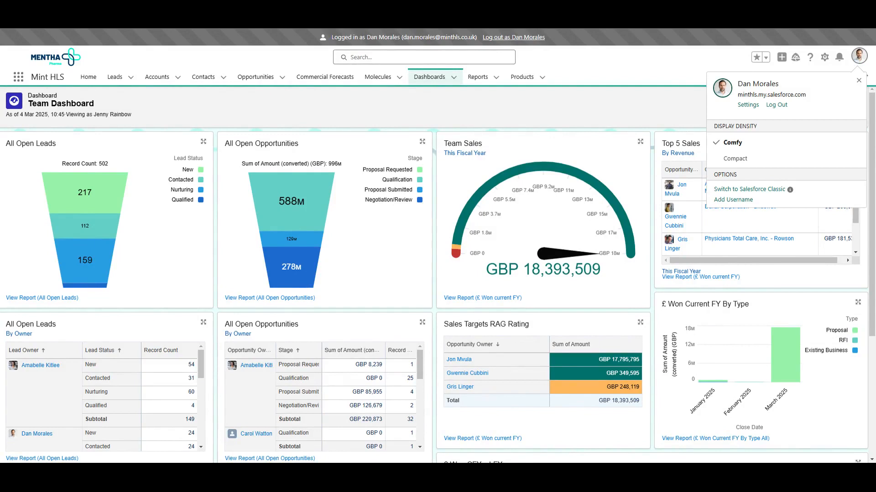
click(850, 60)
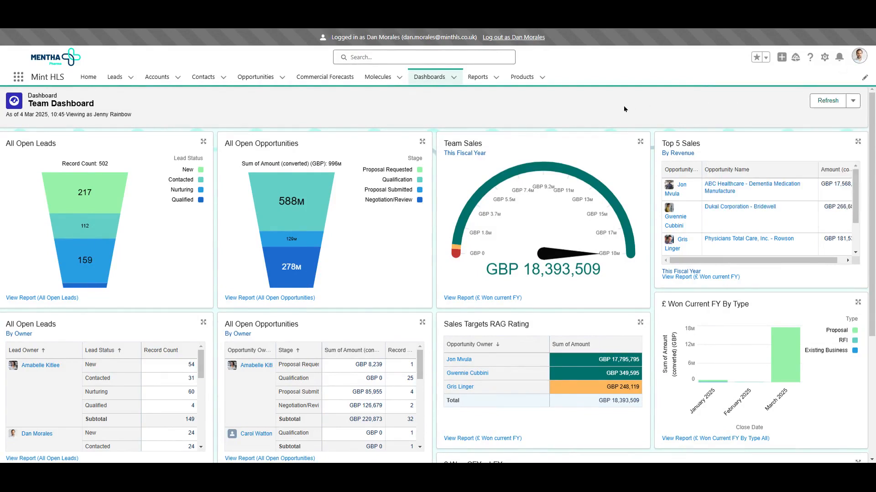